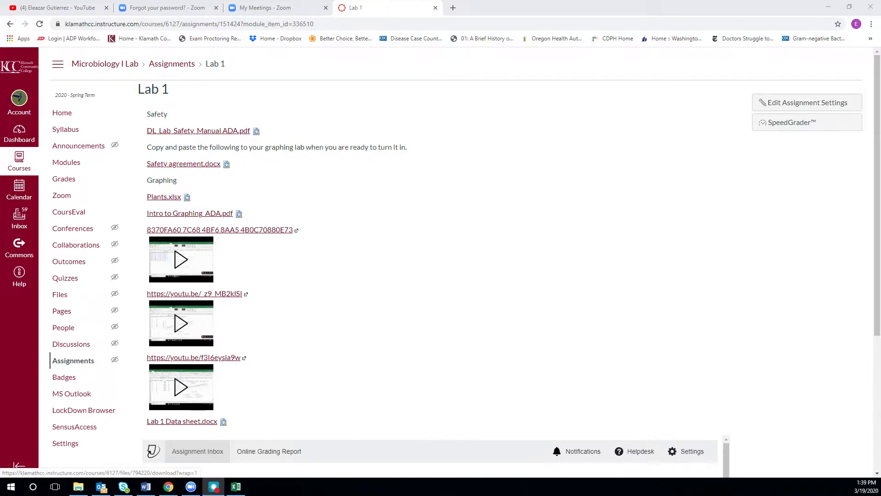
Download the Intro to Graphing_ADA.pdf manual from the Lab 1 assignment and open it to its overview pages.
click(206, 215)
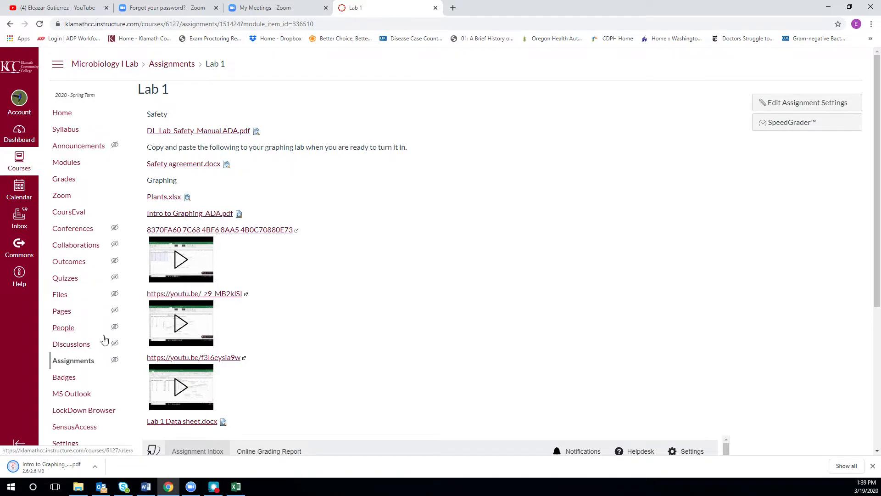
click(51, 466)
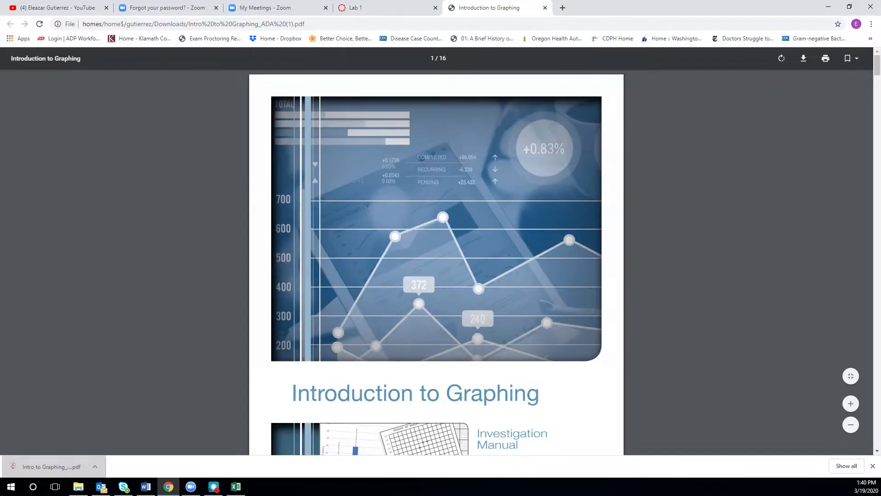
scroll(395, 301, down, 10)
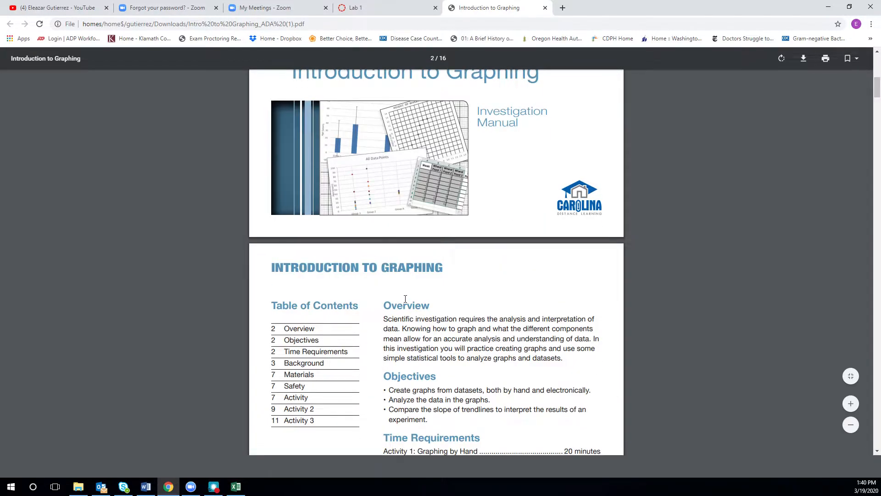
scroll(384, 277, down, 4)
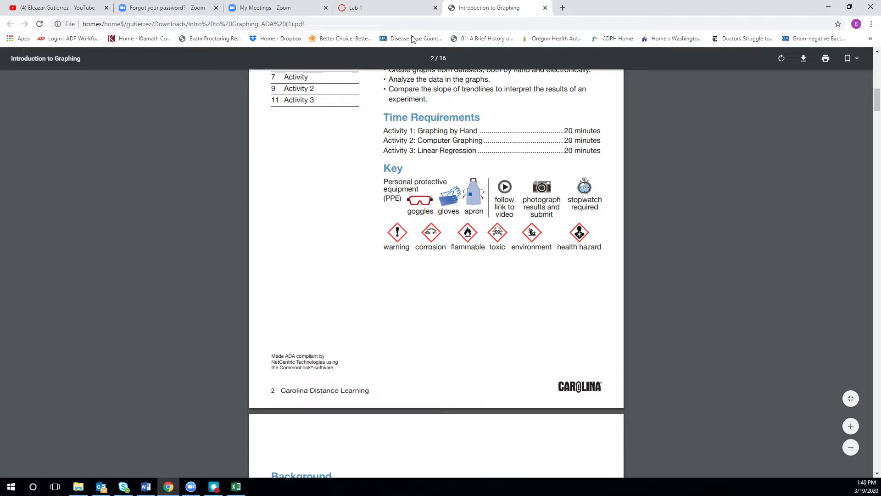
Download Plants.xlsx from the Lab 1 assignment page and open the workbook in a maximized Excel window.
click(398, 11)
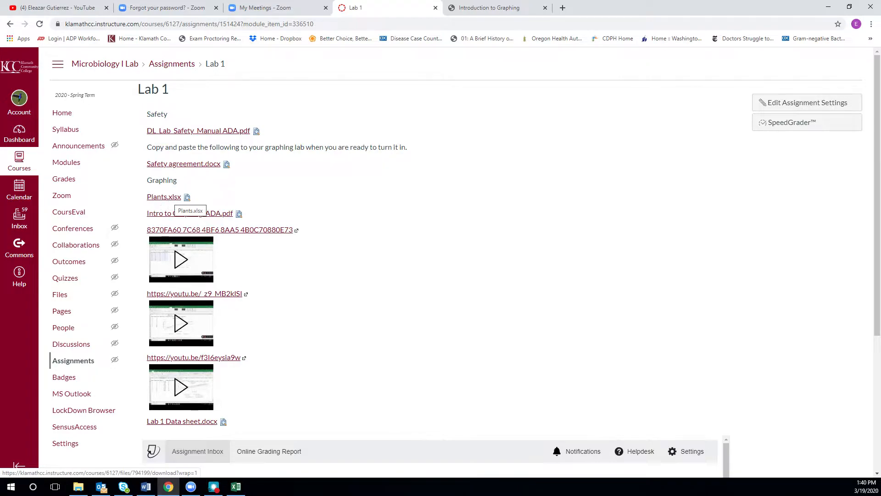
click(172, 197)
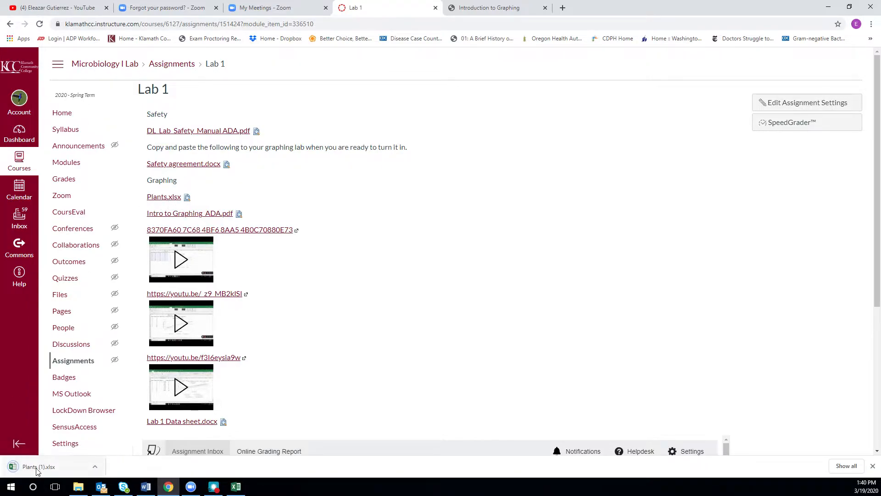
click(33, 469)
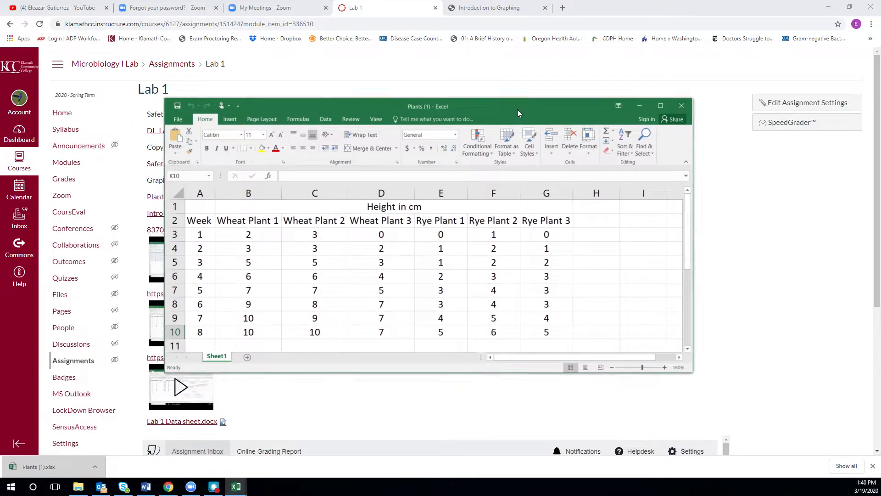
click(673, 99)
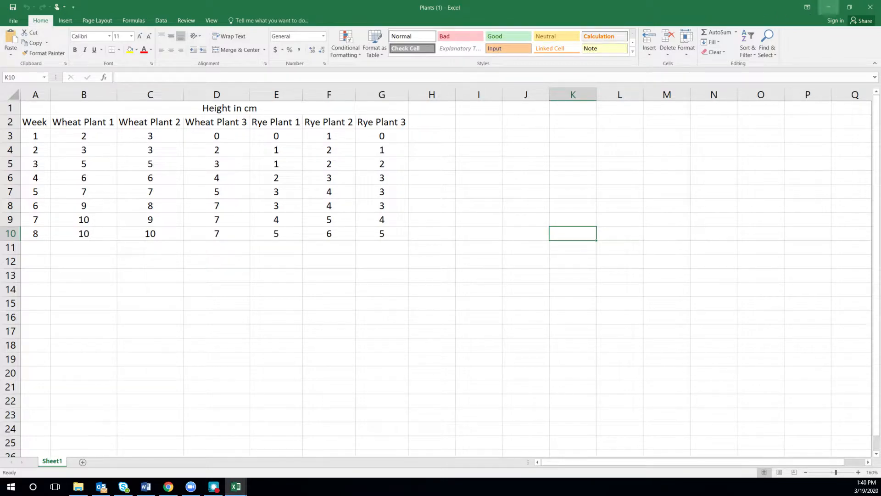
Return to the Introduction to Graphing PDF in Chrome and review its objectives, plant height data, average equation and standard deviation table.
drag(747, 12, 0, 91)
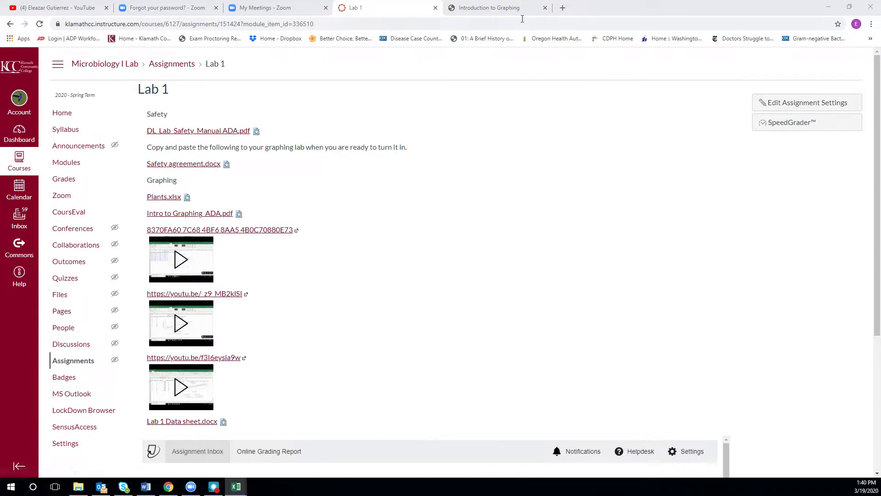
click(489, 7)
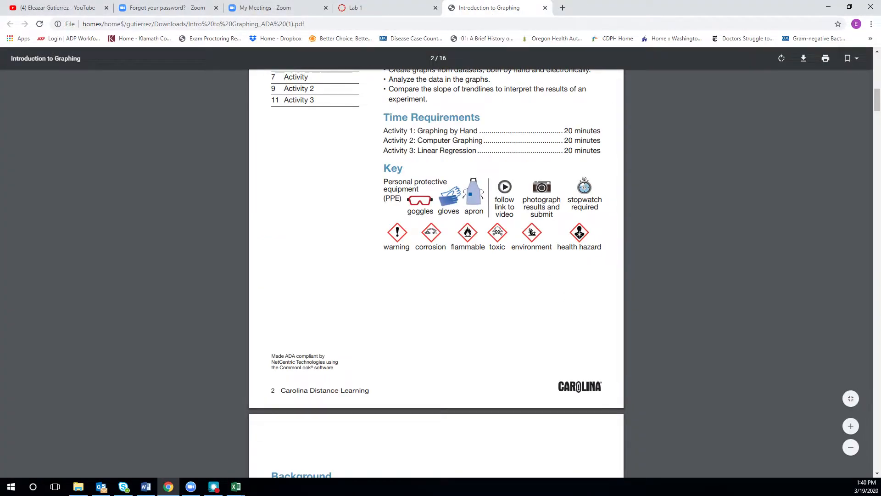
scroll(879, 239, up, 6)
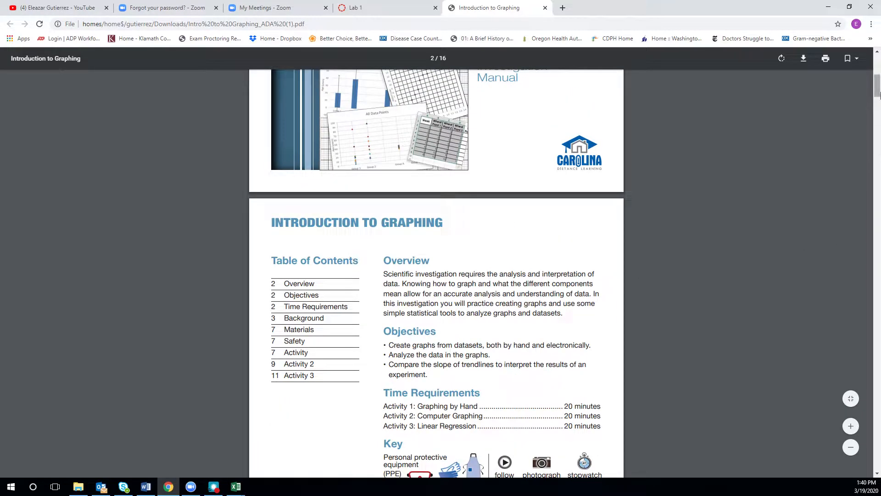
mouse_move(877, 91)
mouse_down()
mouse_move(878, 78)
mouse_move(878, 104)
mouse_up()
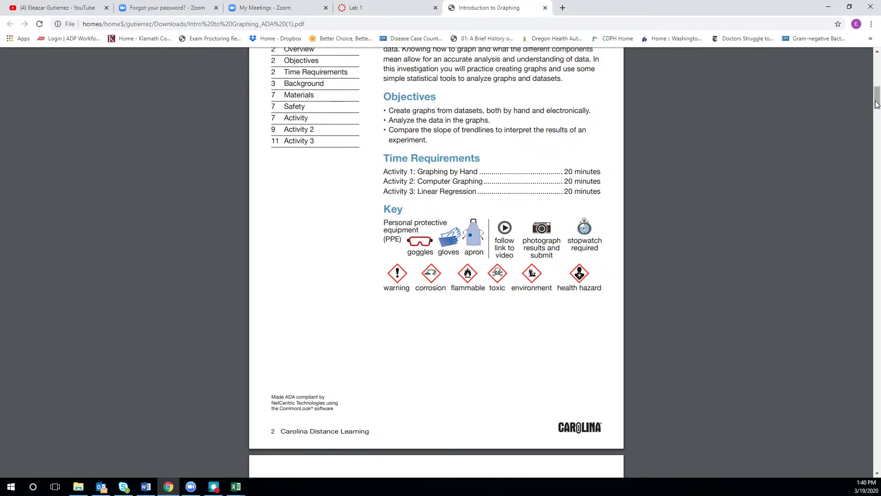
drag(877, 98, 877, 137)
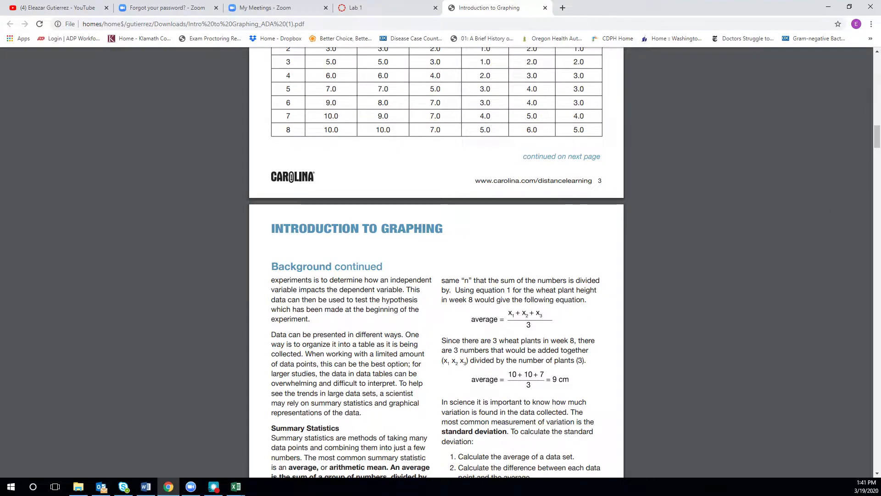
scroll(436, 262, down, 2)
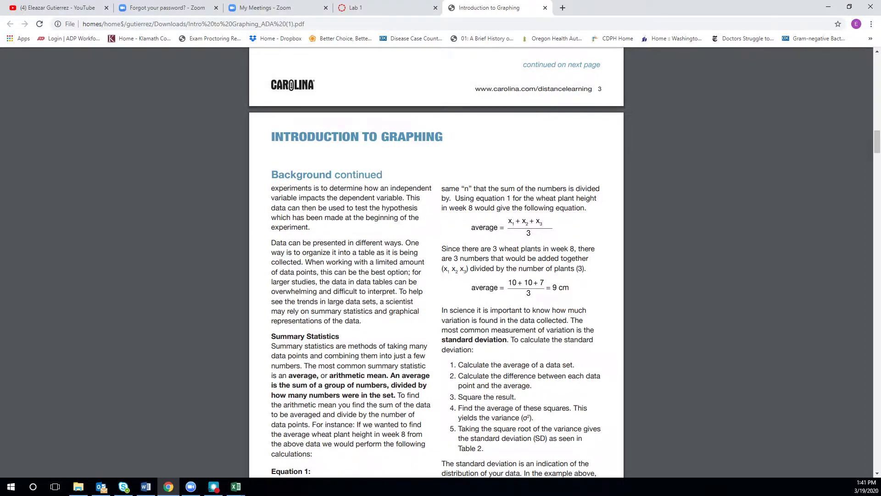
scroll(284, 275, down, 5)
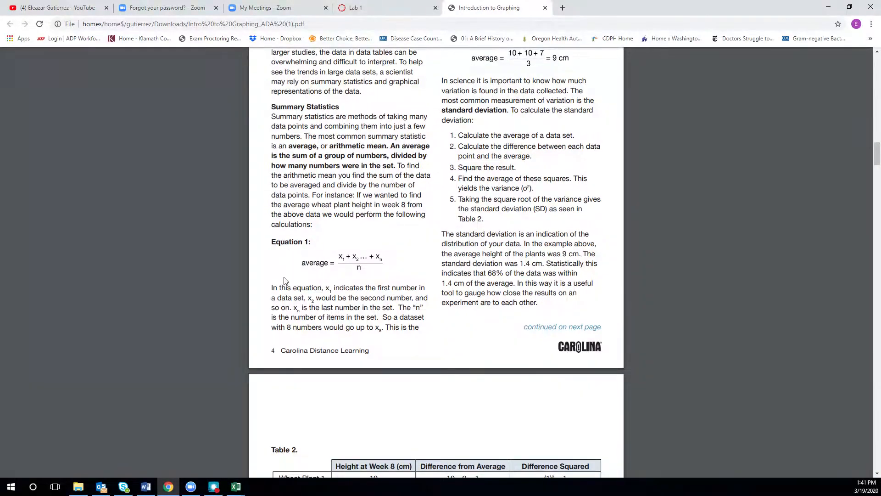
scroll(415, 277, down, 2)
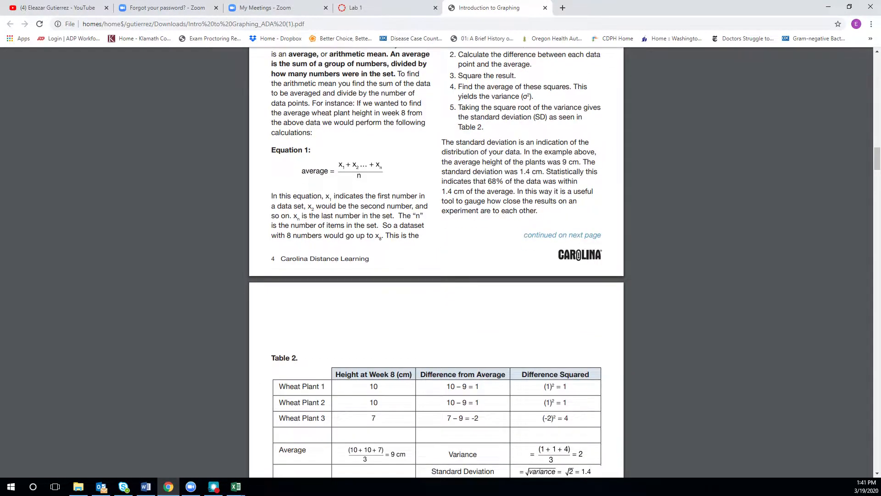
scroll(482, 281, down, 4)
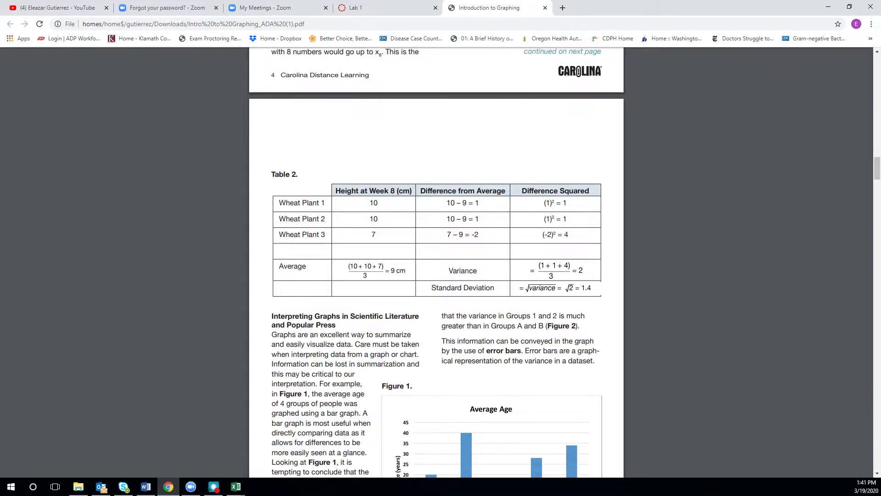
Switch to the Plants workbook in Excel and maximize its window.
drag(620, 7, 0, 146)
key(alt+Tab)
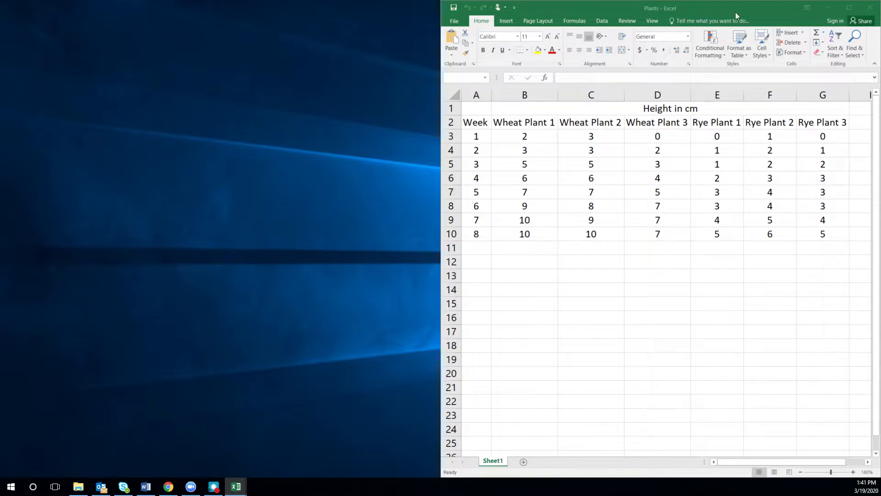
drag(737, 15, 562, 34)
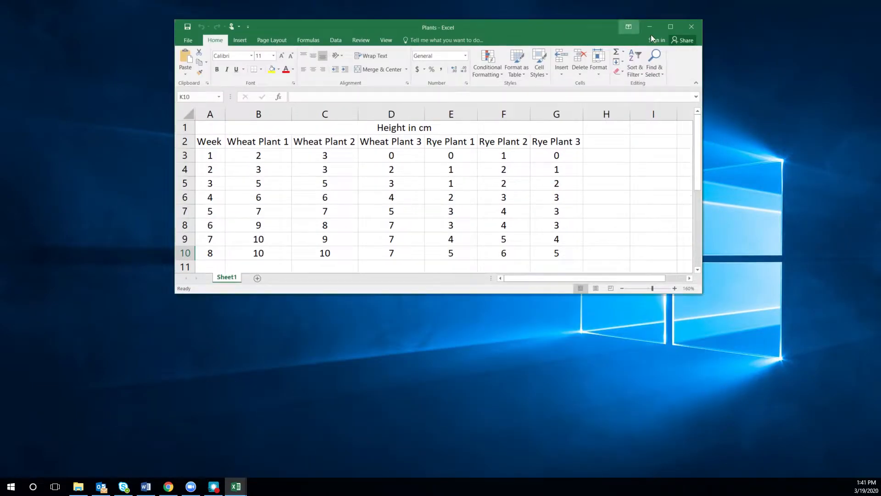
click(671, 27)
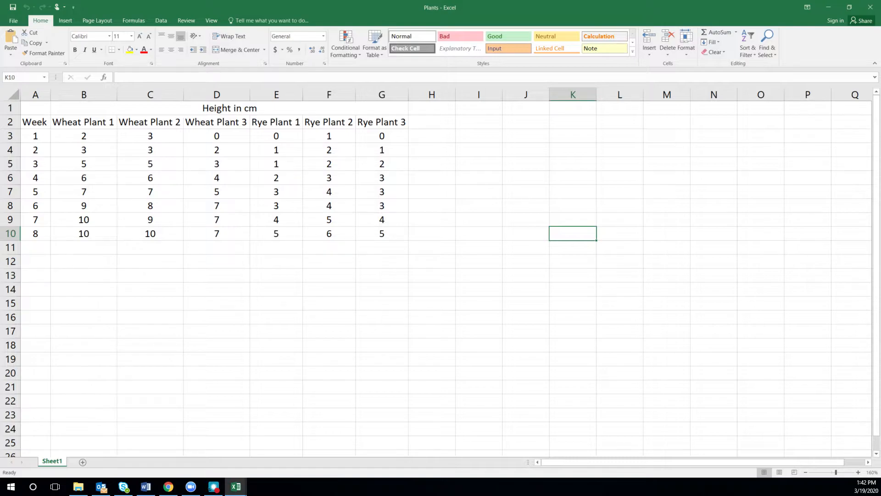
Calculate the average week 8 wheat plant height in cell B12 with the AVERAGE function over B10:D10.
click(84, 261)
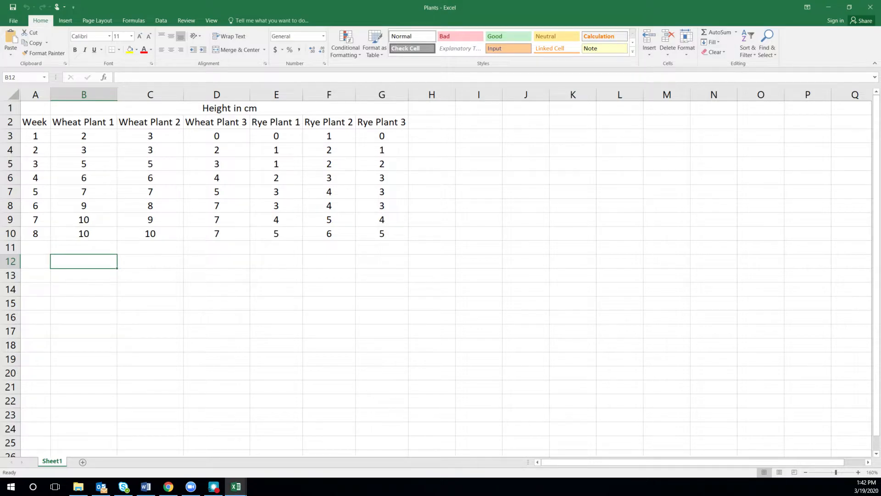
text(=)
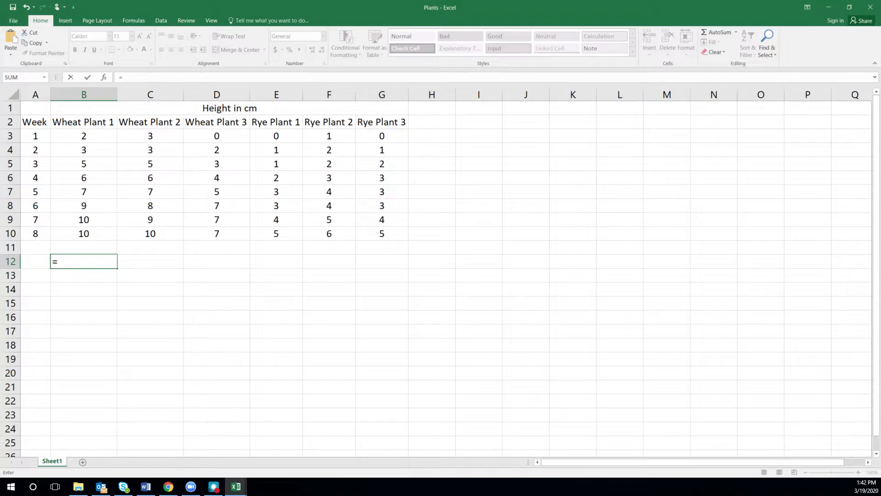
text(a)
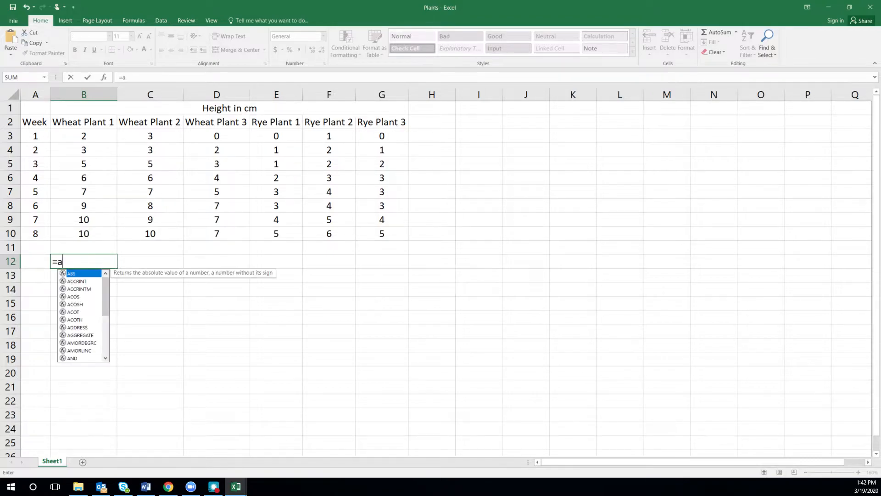
text(verage)
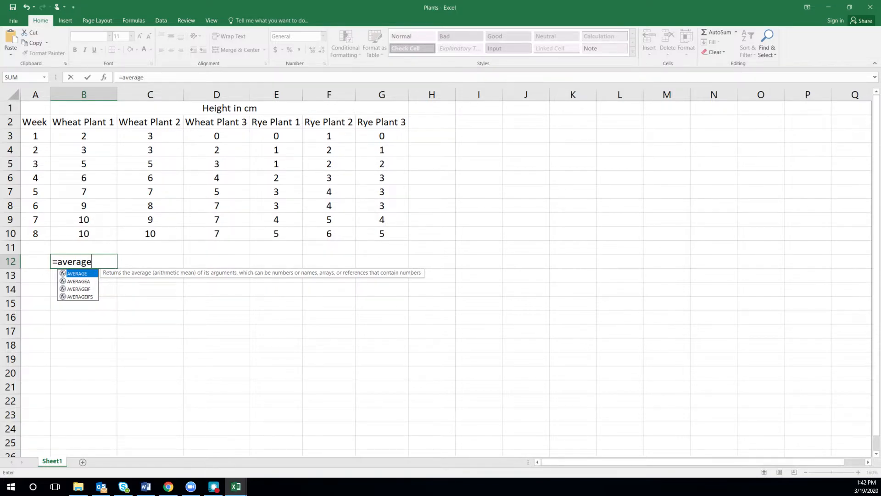
key(BackSpace)
key(BackSpace)
key(BackSpace)
key(BackSpace)
key(BackSpace)
key(BackSpace)
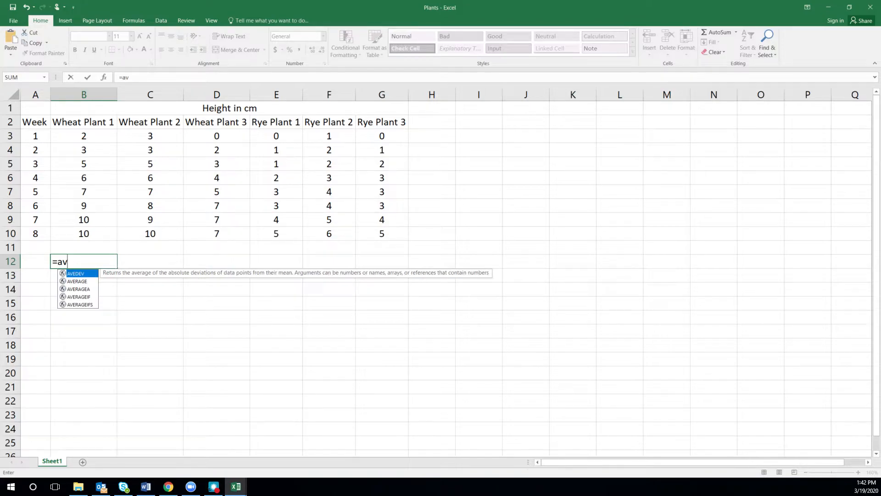
text(e)
click(78, 281)
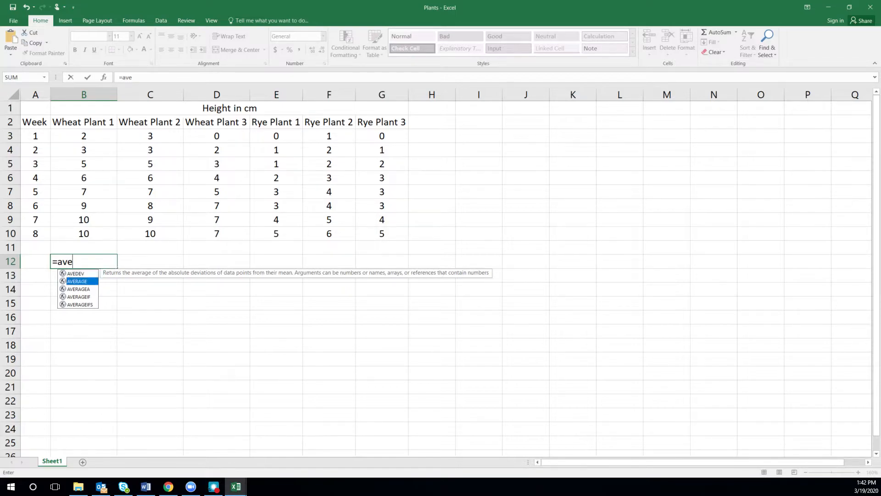
double_click(78, 281)
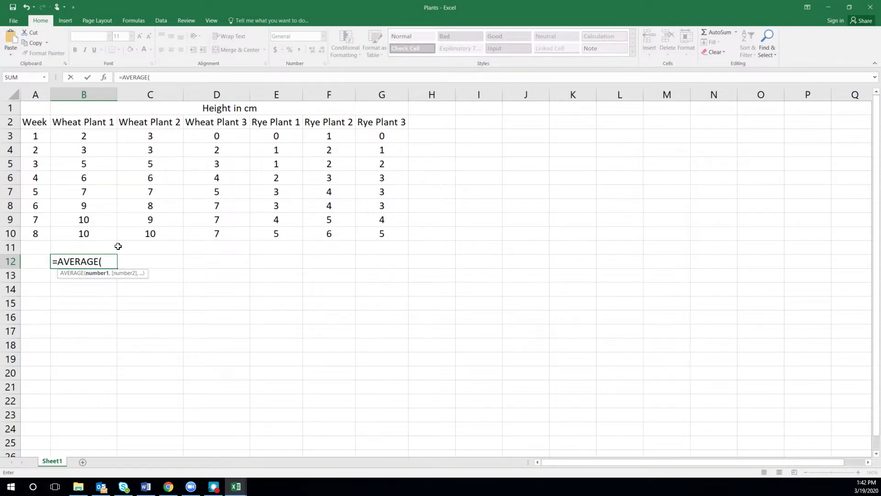
drag(84, 234, 246, 235)
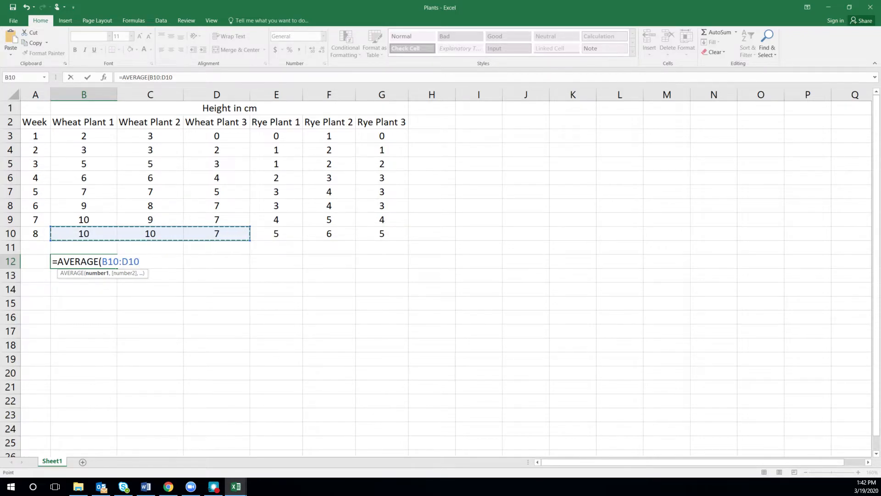
key(Return)
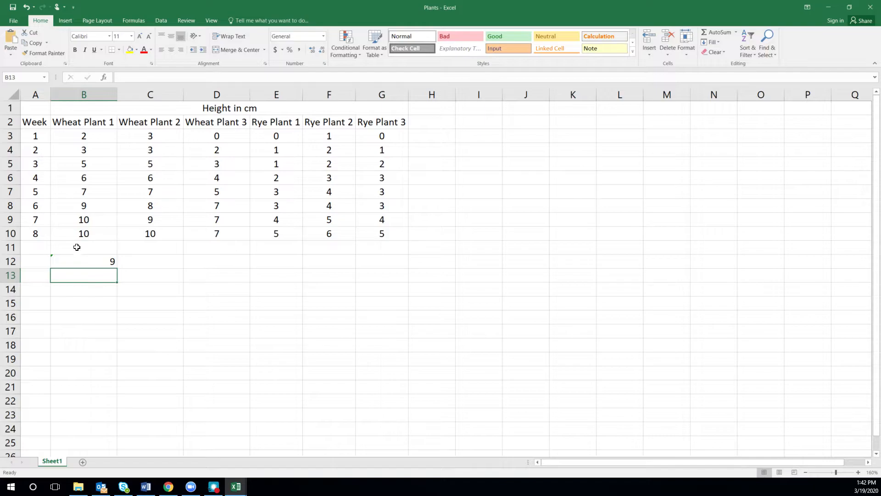
key(Up)
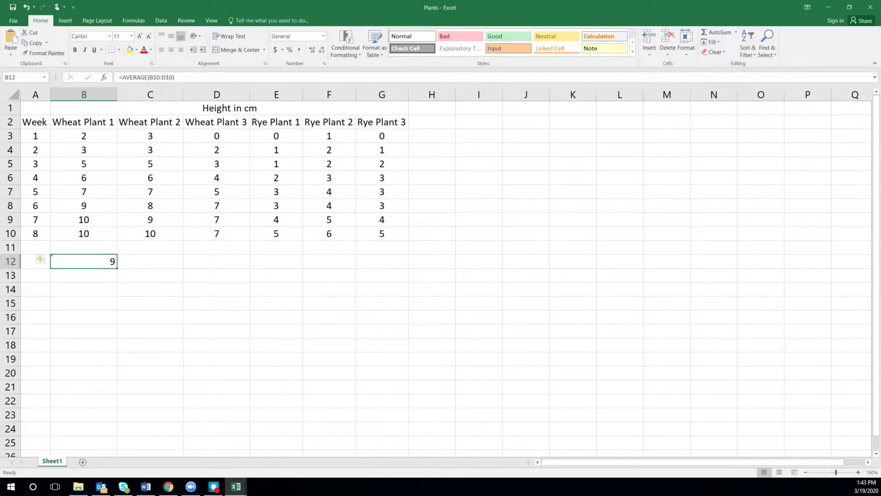
Calculate the standard deviation of the week 8 wheat plant heights in cell B13 with the STDEV.P function over B10:D10.
click(83, 275)
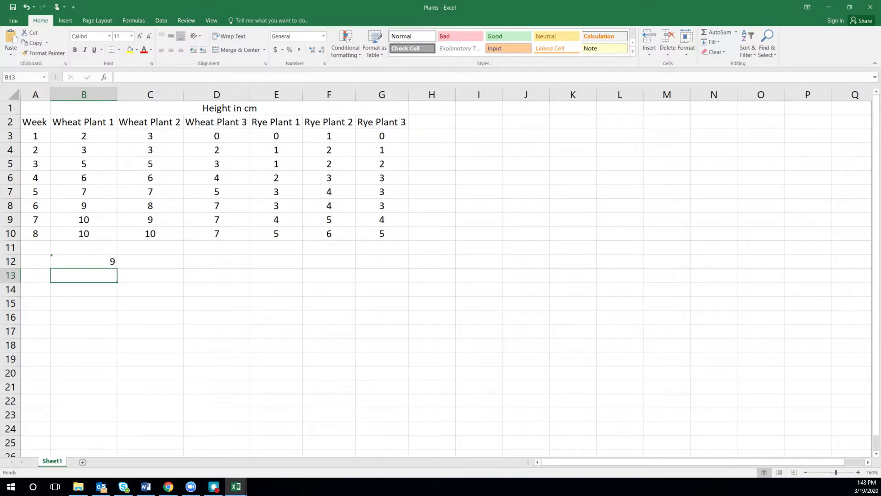
text(=)
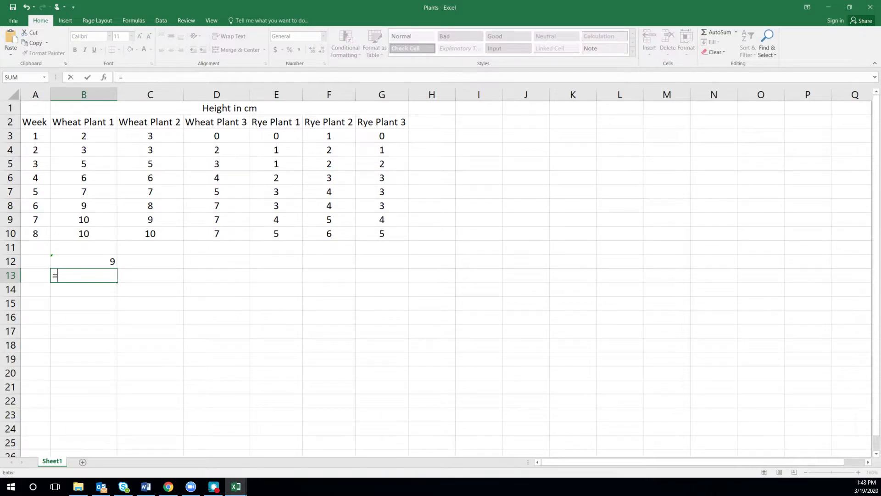
text(st)
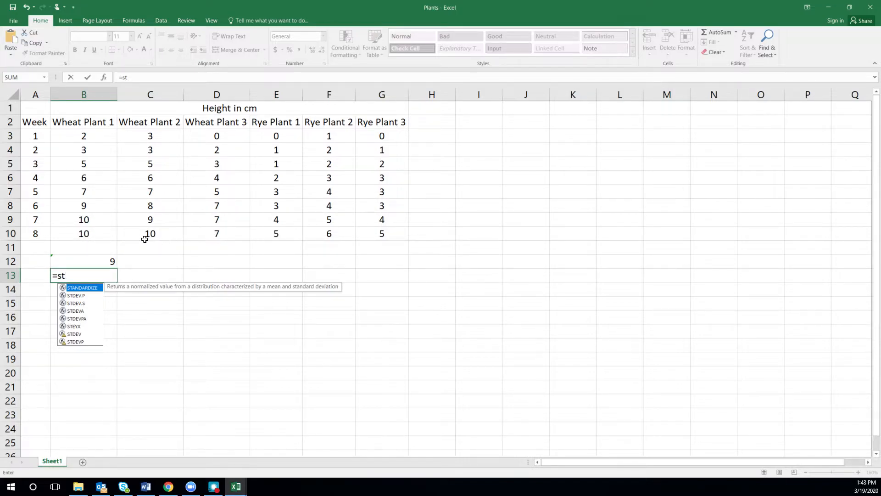
click(81, 296)
key(Tab)
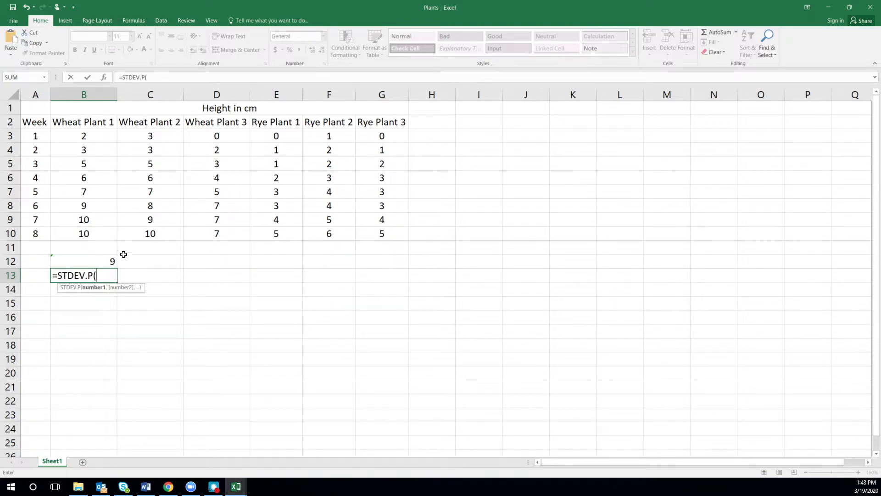
click(89, 234)
drag(88, 234, 207, 237)
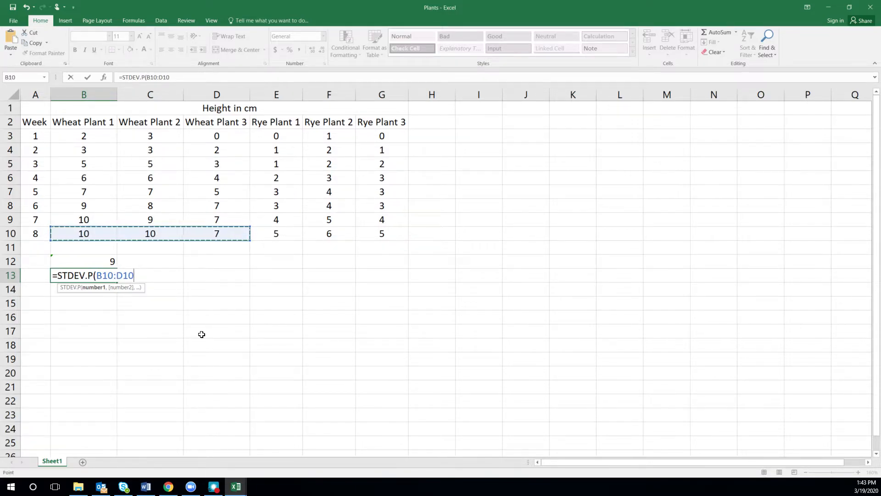
key(Return)
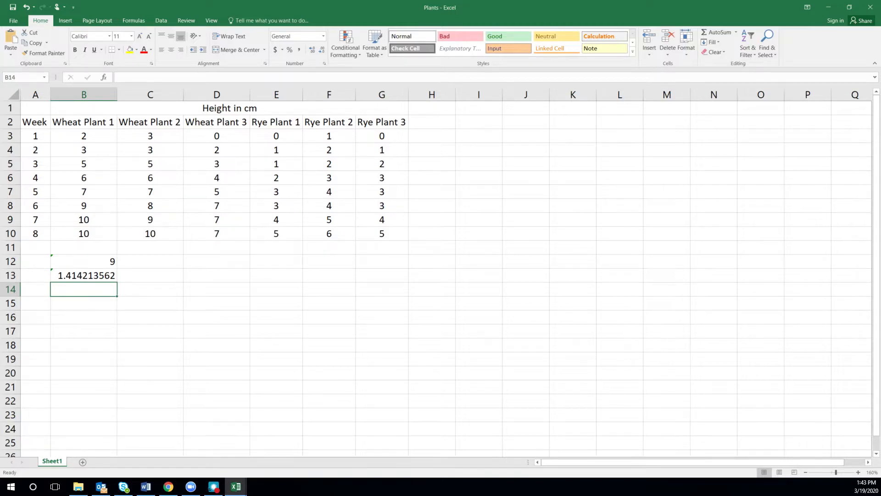
Reduce the week 8 standard deviation in cell B13 to one decimal place.
click(84, 275)
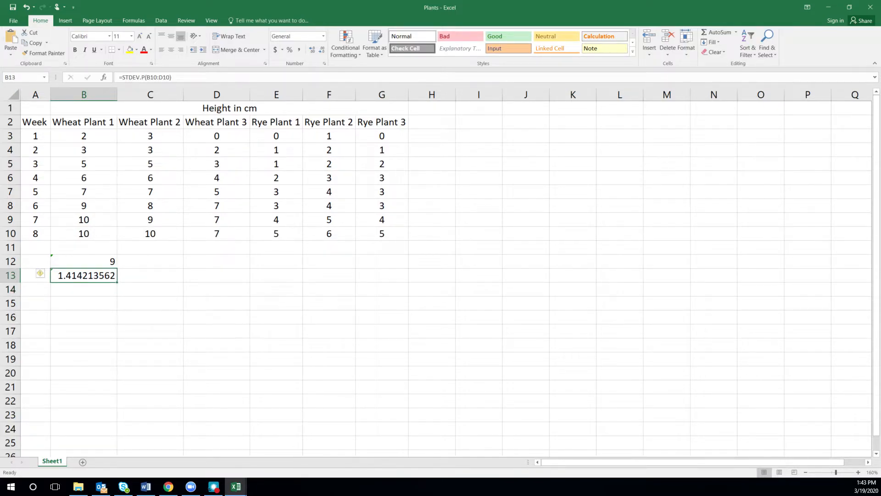
click(325, 52)
click(324, 52)
click(325, 52)
click(325, 52)
click(324, 53)
click(325, 52)
click(325, 52)
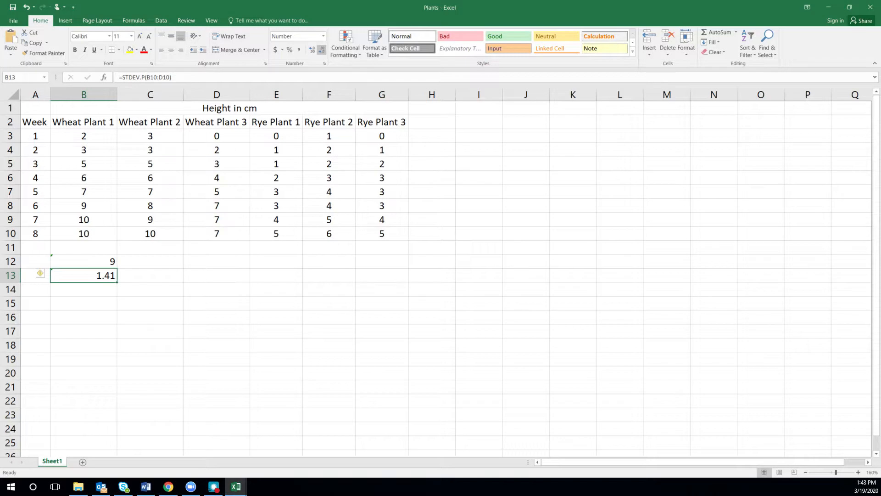
click(325, 53)
Label the average row "Ave" in cell A12 and the standard deviation row "Std" in cell A13.
click(36, 262)
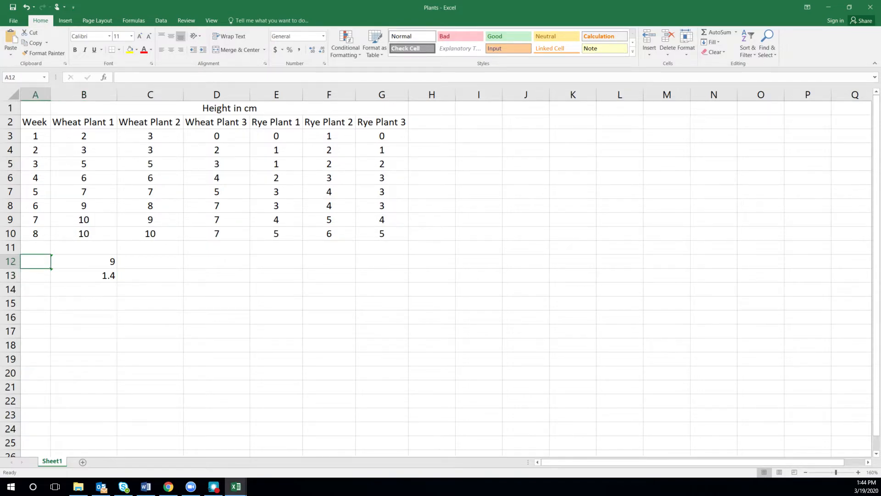
text(Ave)
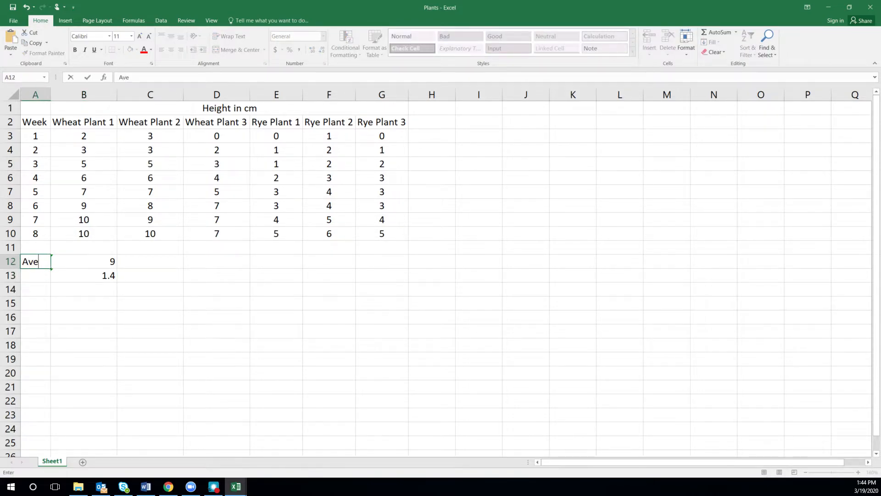
key(Return)
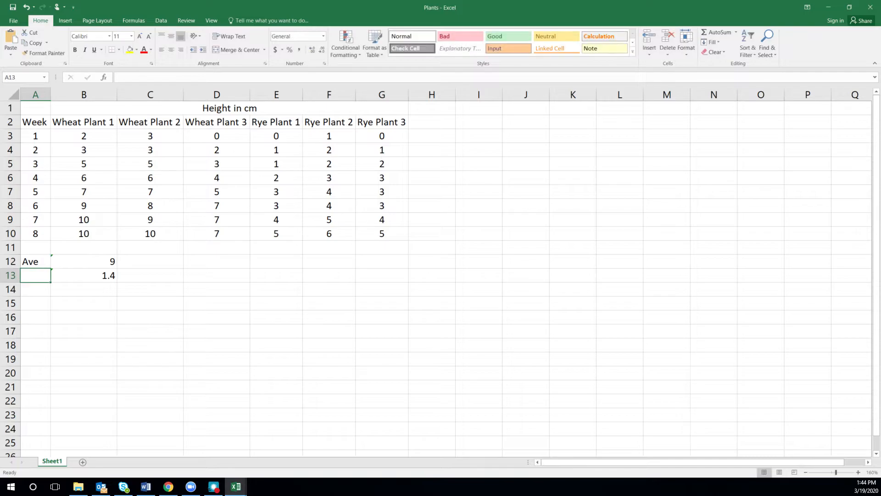
text(Std)
key(Return)
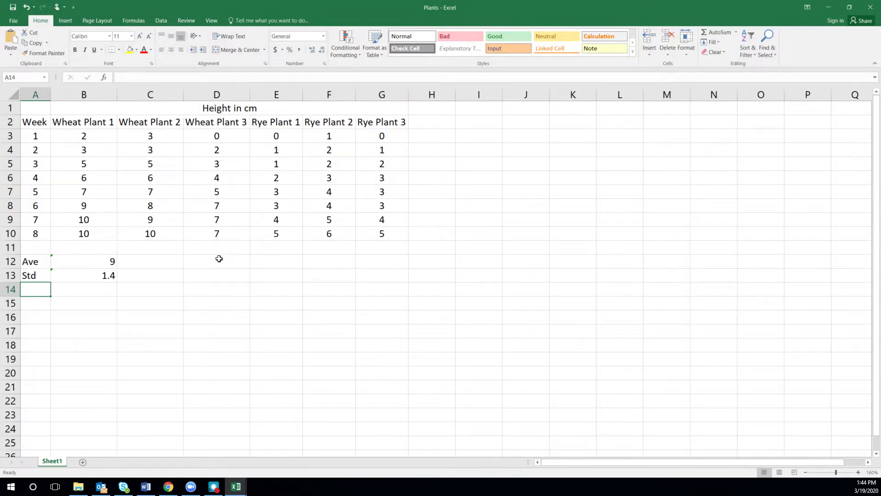
Calculate the average week 7 wheat plant height in cell D12 with the AVERAGE function over B9:D9.
click(217, 258)
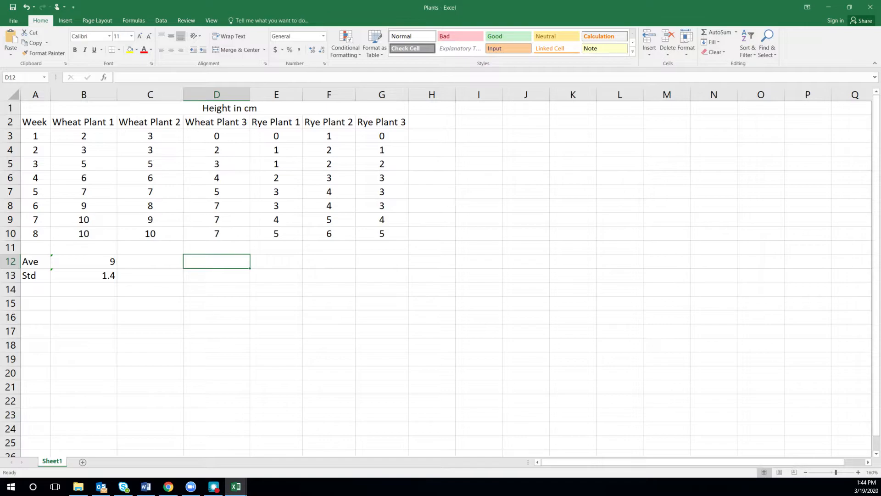
text(=abv)
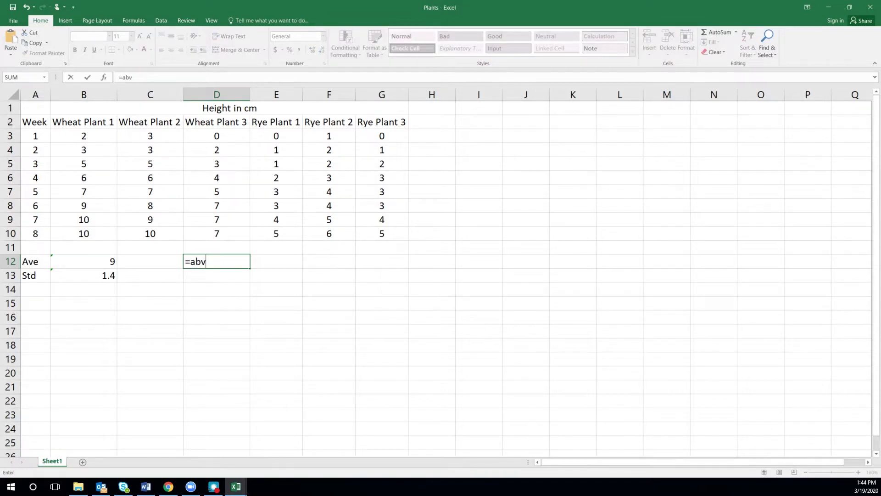
key(BackSpace)
key(BackSpace)
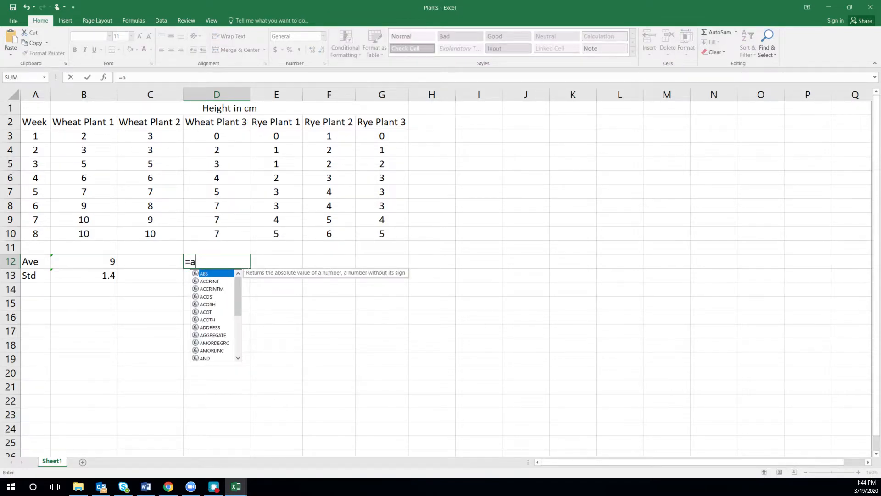
text(ve)
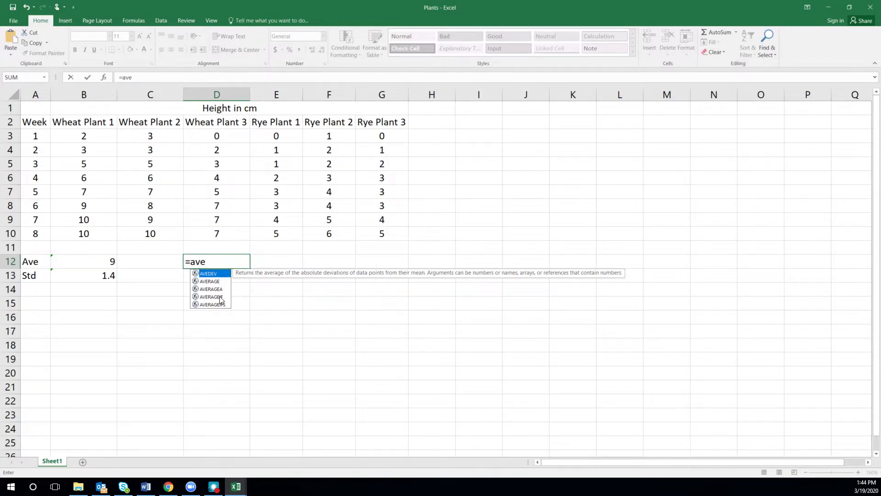
double_click(213, 281)
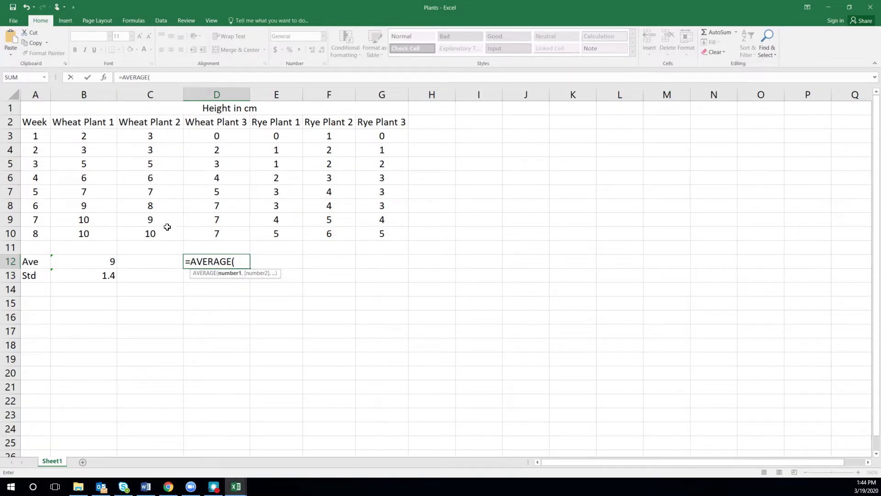
drag(60, 218, 195, 224)
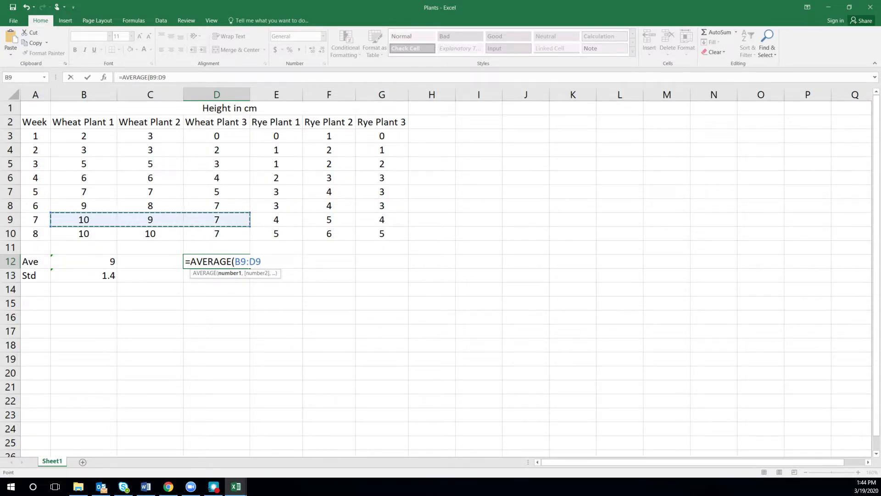
key(Return)
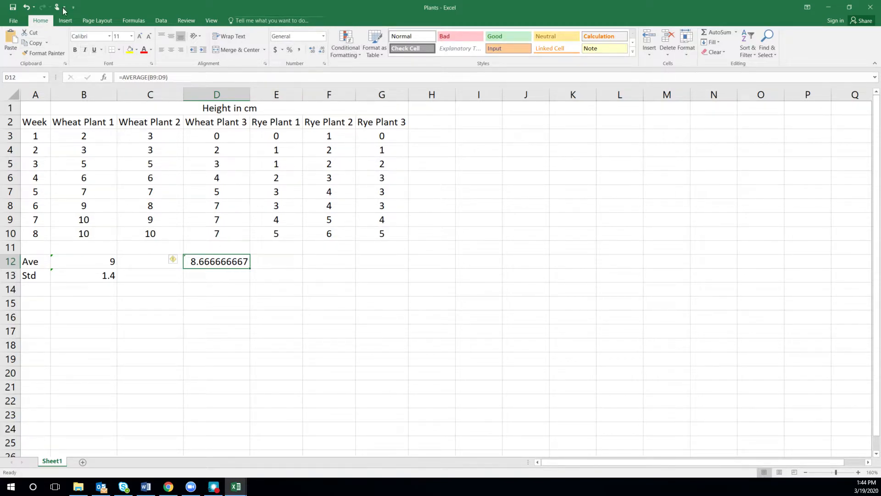
Reduce the week 7 average in cell D12 to one decimal place.
click(321, 49)
click(322, 49)
click(321, 49)
click(322, 49)
click(321, 50)
click(322, 50)
click(322, 49)
click(322, 50)
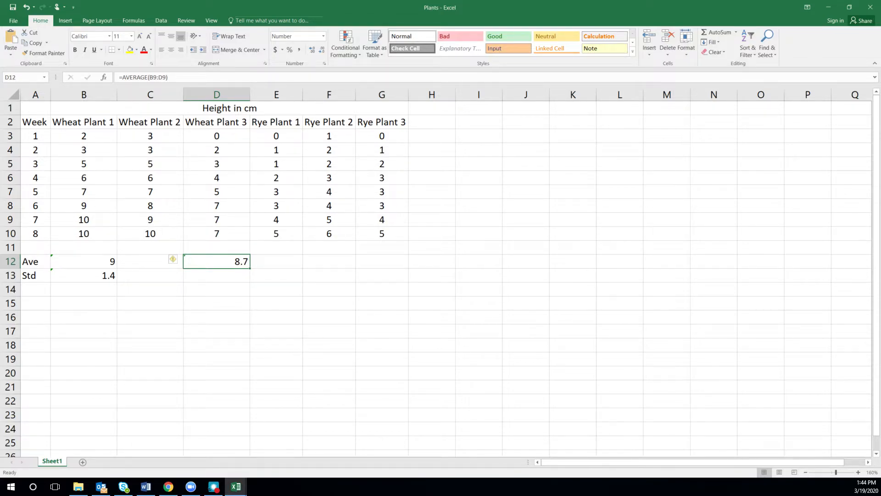
Calculate the standard deviation of the week 7 wheat plant heights in cell D13 with the STDEV.P function over B9:D9.
click(209, 278)
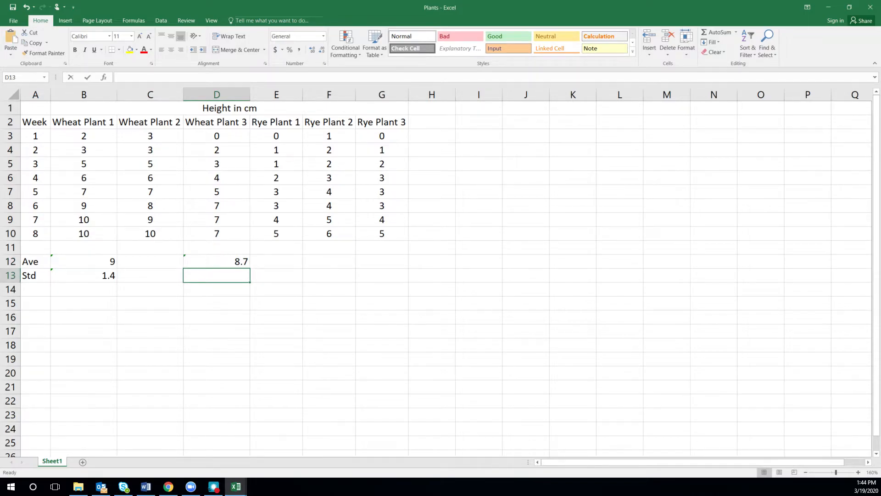
text(=std)
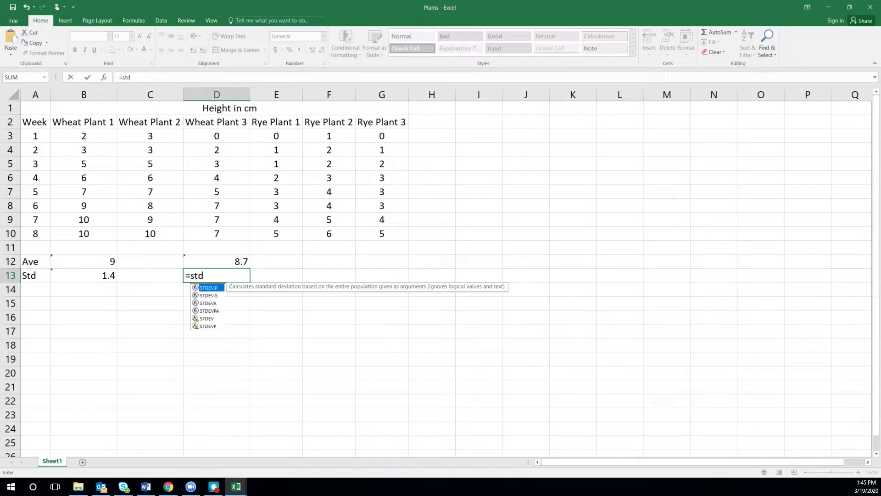
key(Tab)
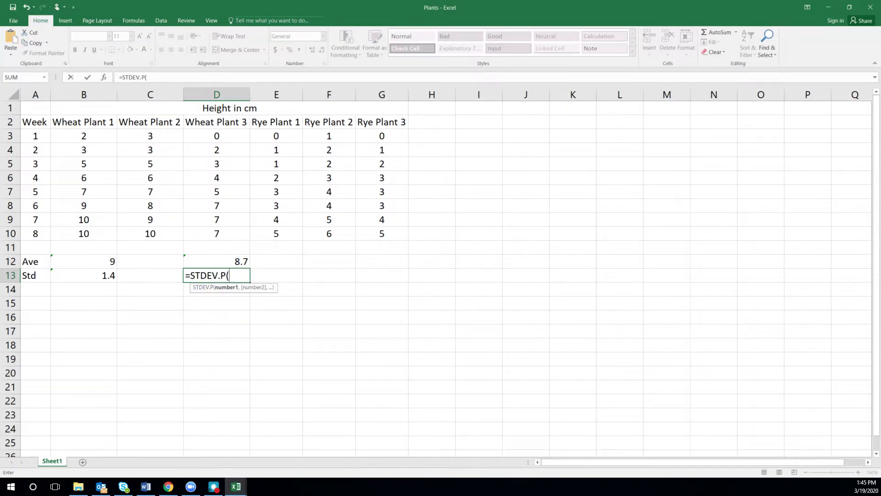
drag(84, 219, 220, 222)
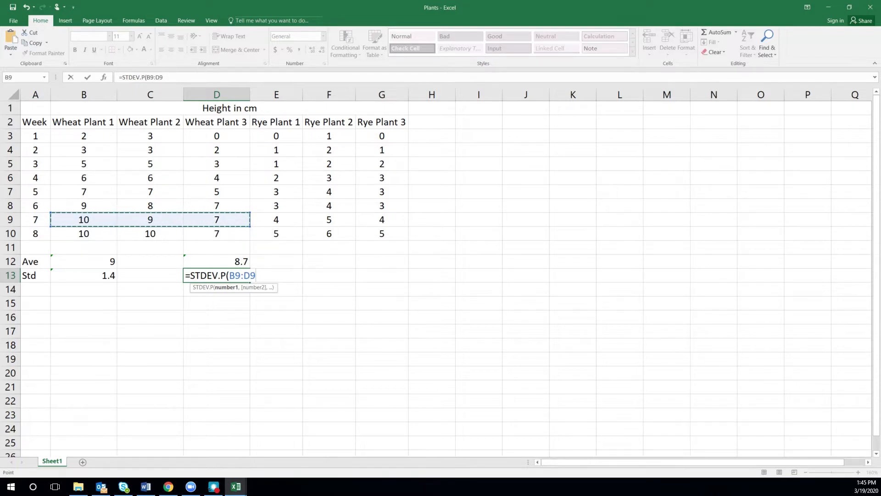
key(Return)
Reduce the week 7 standard deviation in cell D13 to one decimal place.
click(205, 276)
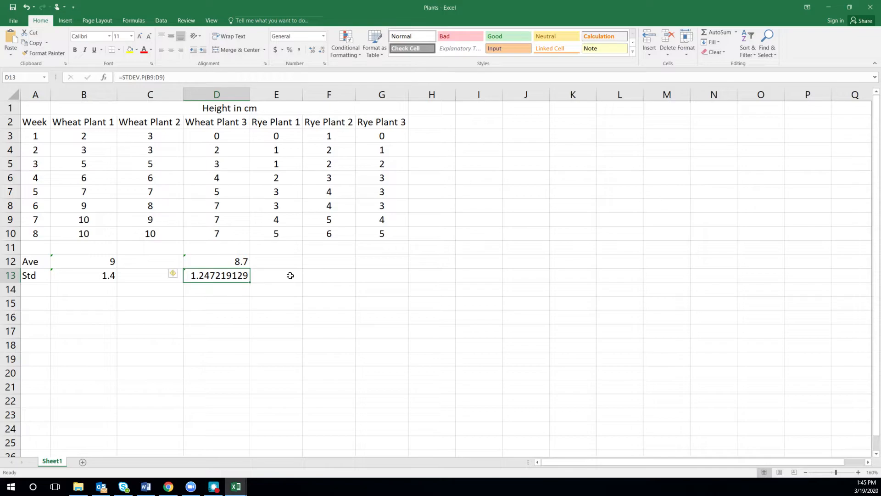
click(322, 50)
click(321, 50)
click(322, 49)
click(321, 49)
click(322, 49)
click(321, 50)
click(321, 50)
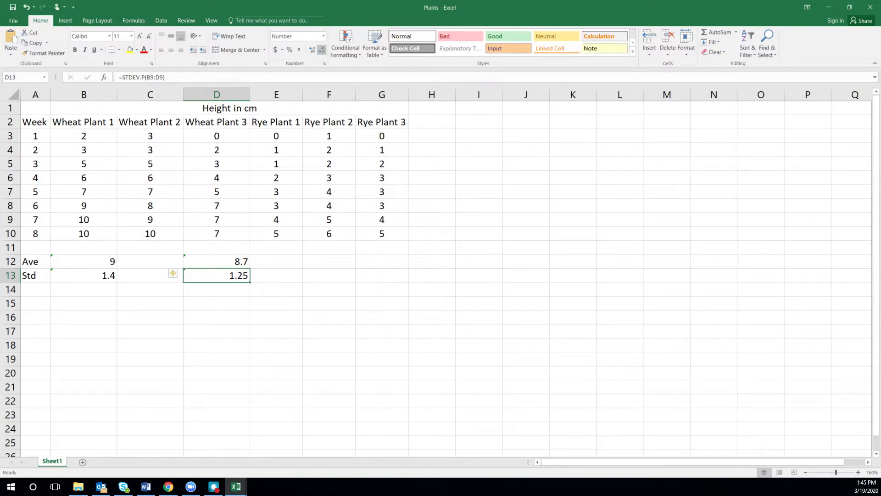
click(321, 49)
Clear the average and standard deviation labels and results from cells A12:D13.
drag(29, 262, 217, 272)
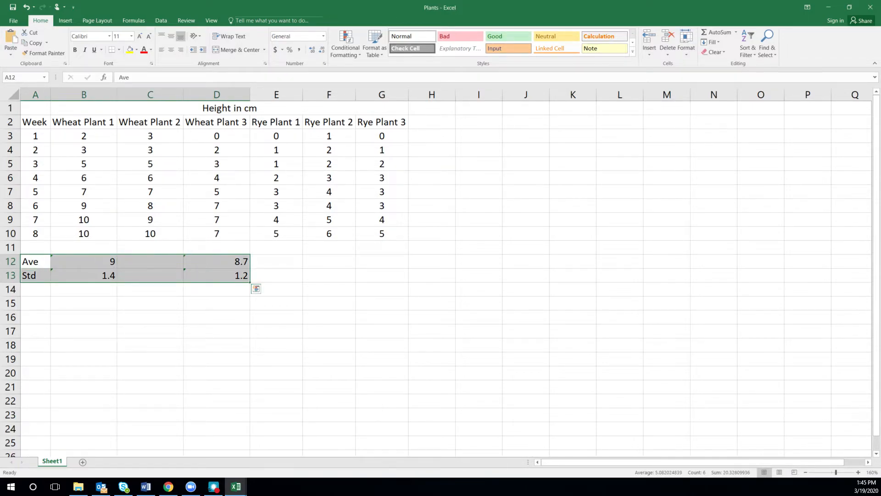
key(Delete)
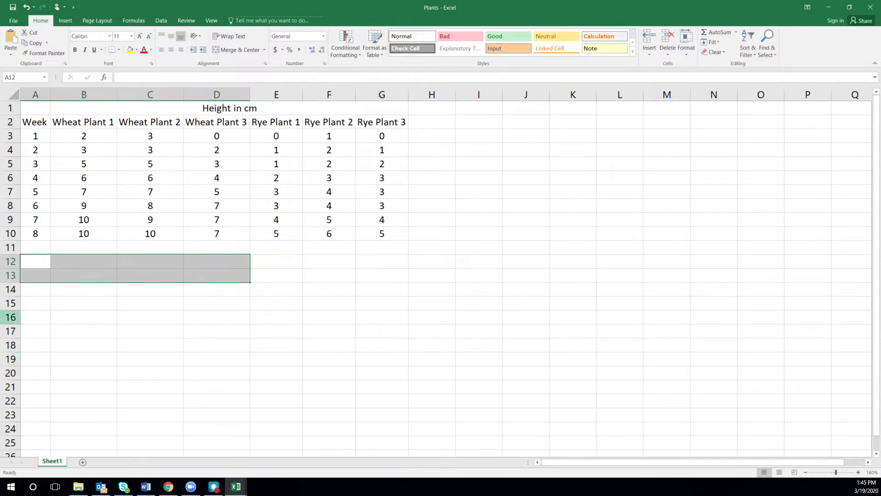
Switch to the Introduction to Graphing PDF in Chrome, maximize the window and review the background figures and Activity 1 graphing instructions.
key(alt+Tab)
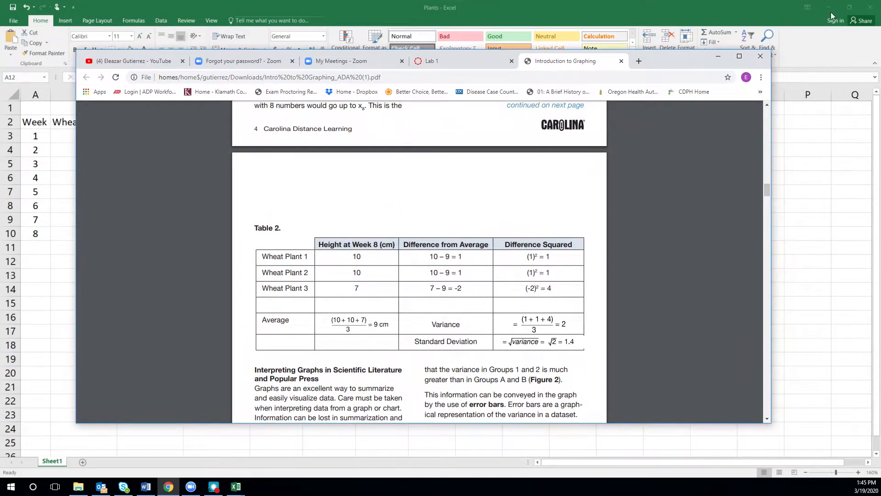
click(748, 60)
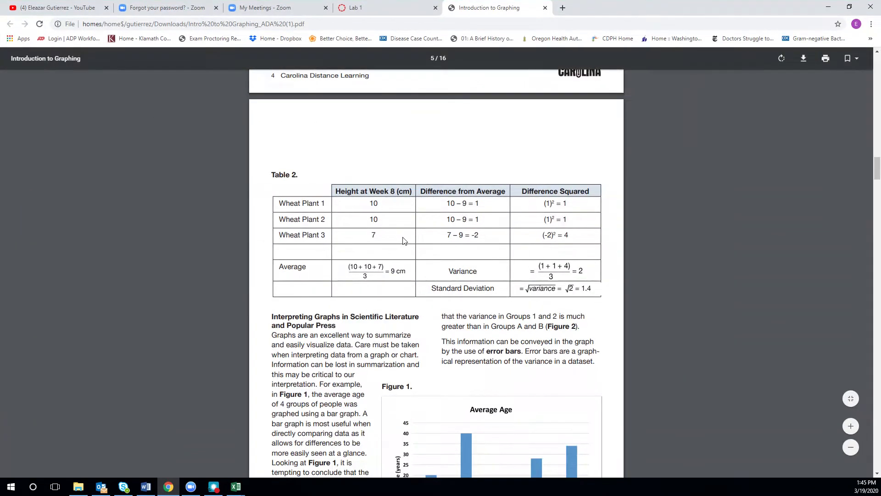
scroll(436, 276, down, 5)
scroll(436, 275, down, 7)
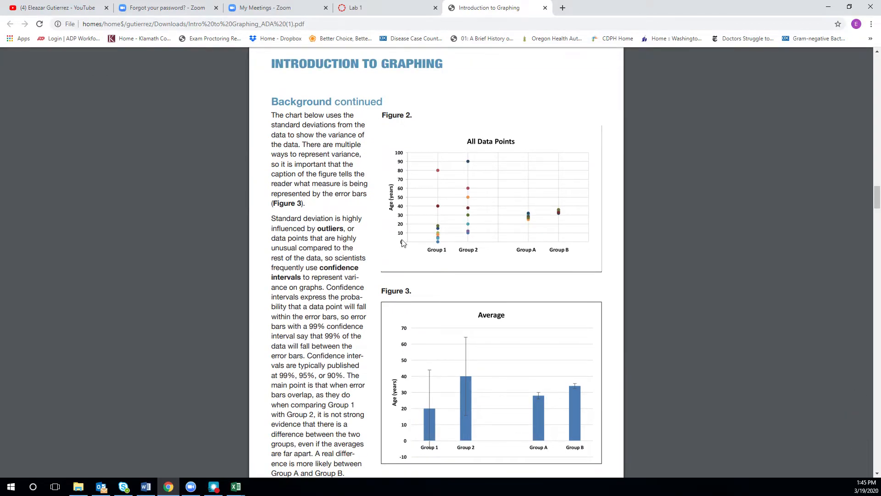
scroll(436, 275, up, 6)
scroll(400, 244, up, 9)
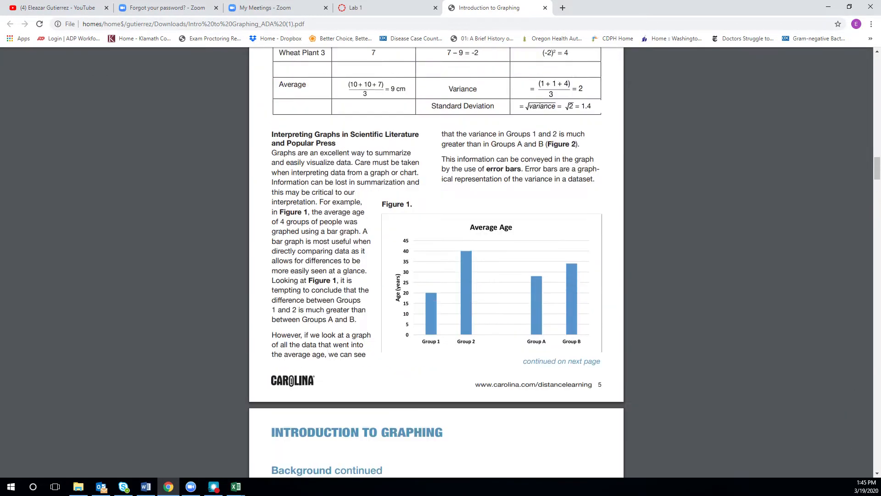
scroll(436, 262, up, 5)
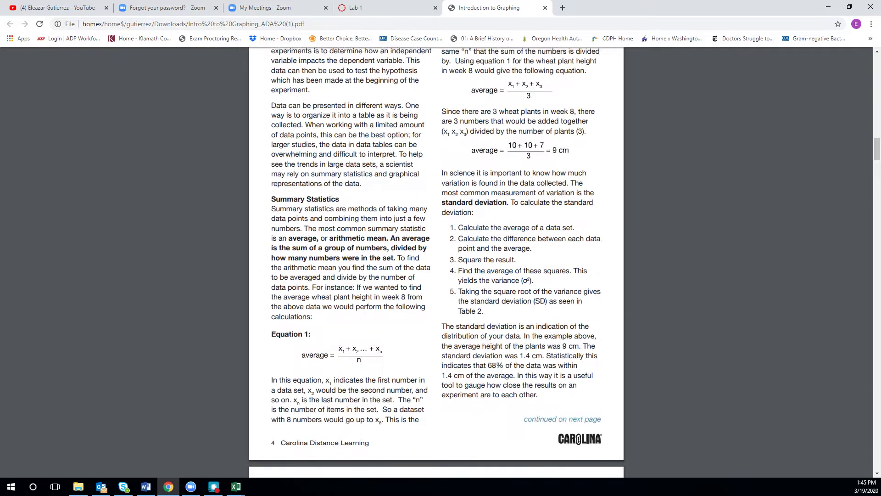
scroll(436, 262, down, 17)
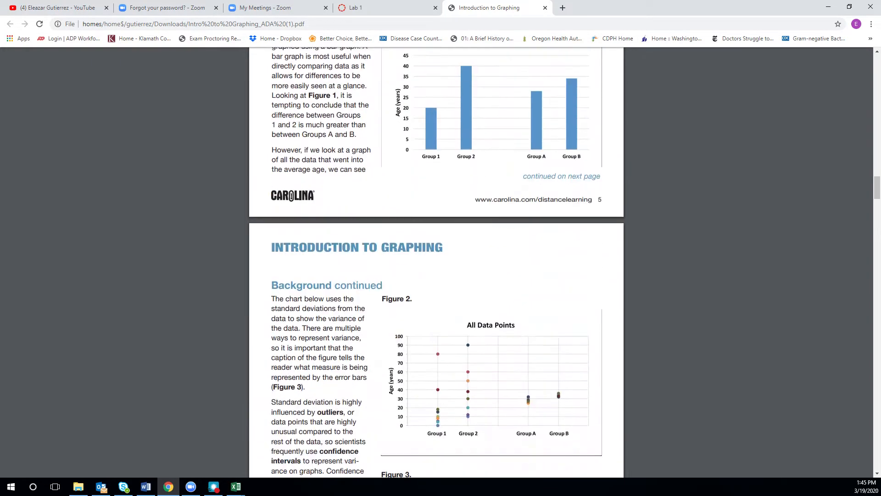
scroll(436, 261, down, 19)
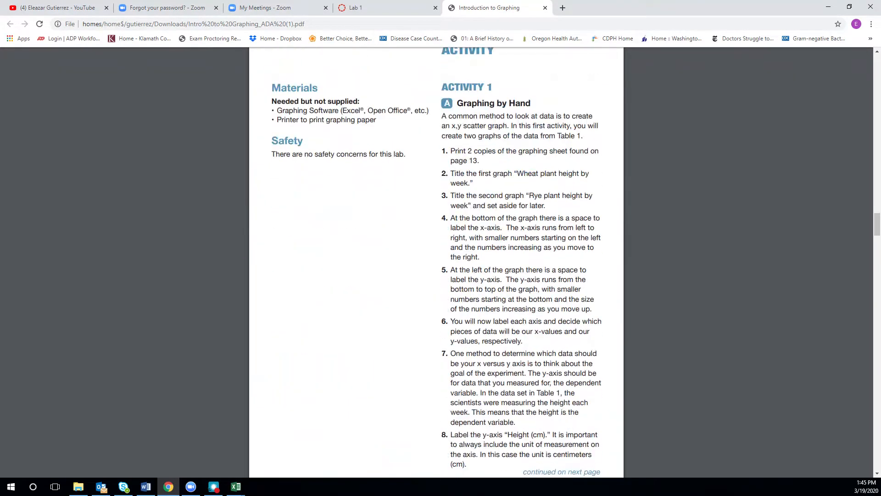
scroll(436, 261, down, 14)
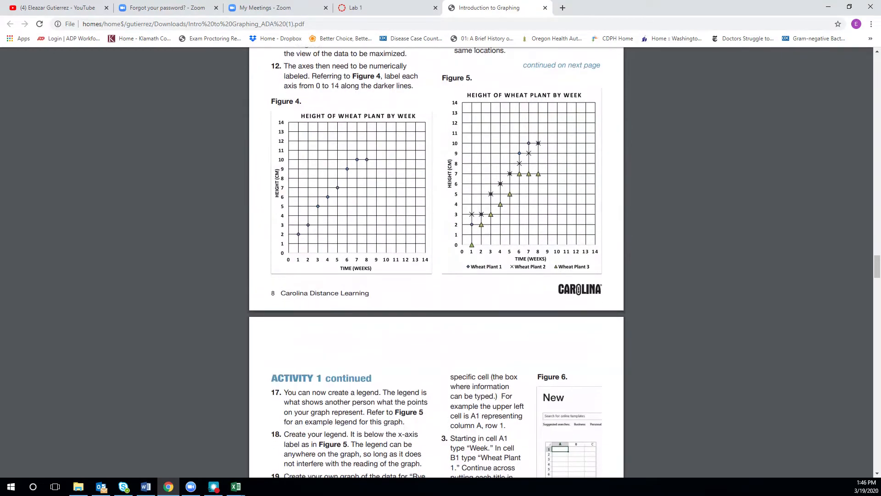
Review the Activity 2 computer graphing instructions through Figures 8 and 9, and move the PDF window aside to reveal the Plants workbook.
scroll(436, 262, down, 5)
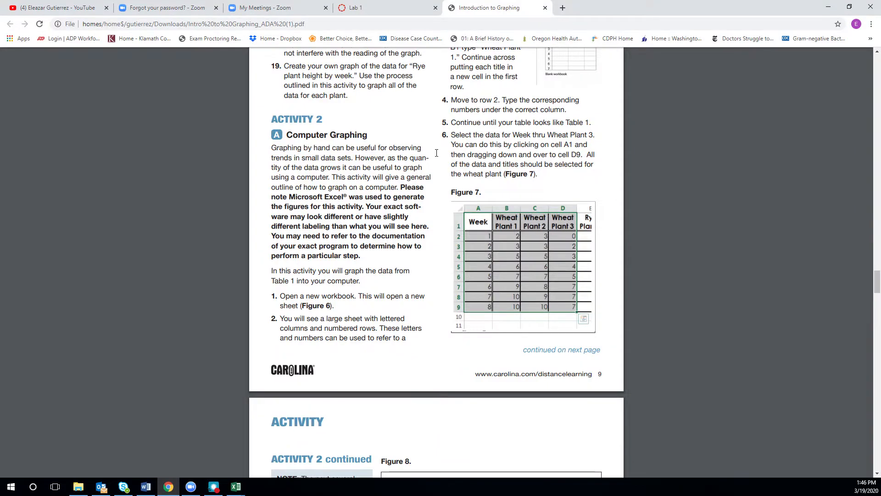
scroll(561, 232, down, 7)
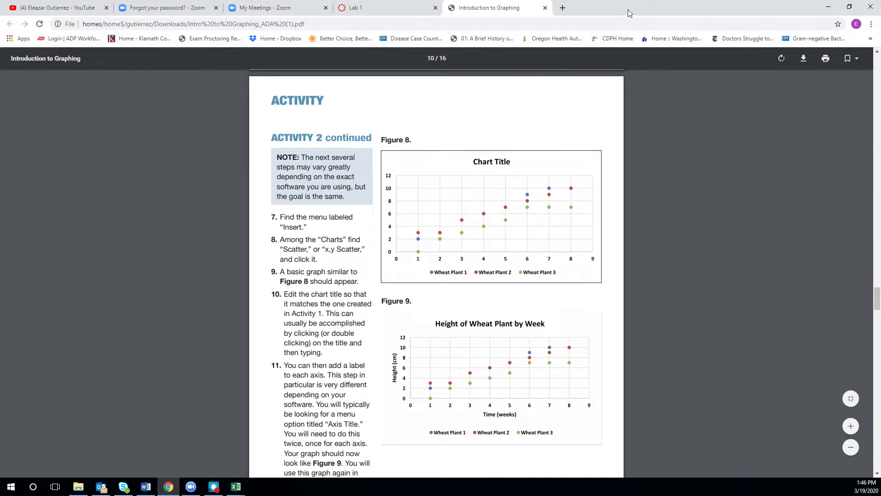
drag(631, 11, 0, 63)
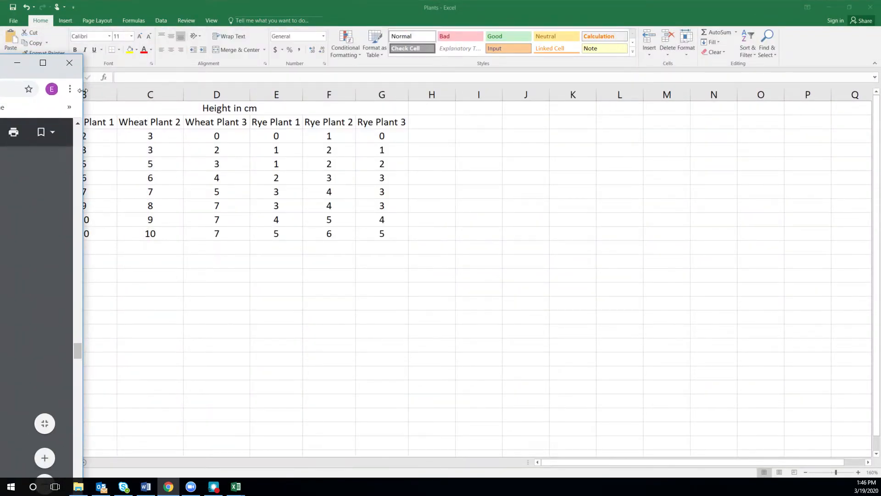
key(super+Up)
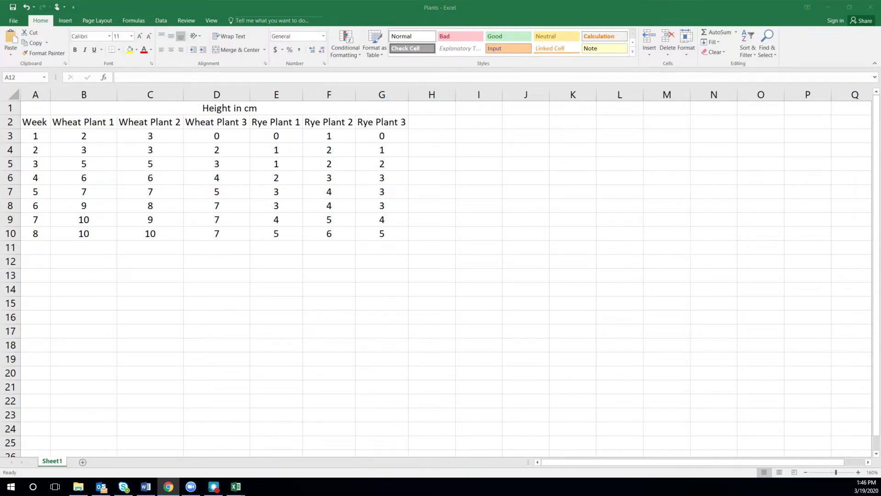
Insert a markers-only Scatter chart of the Week and Wheat Plant 1 to 3 data in A2:D10.
click(34, 136)
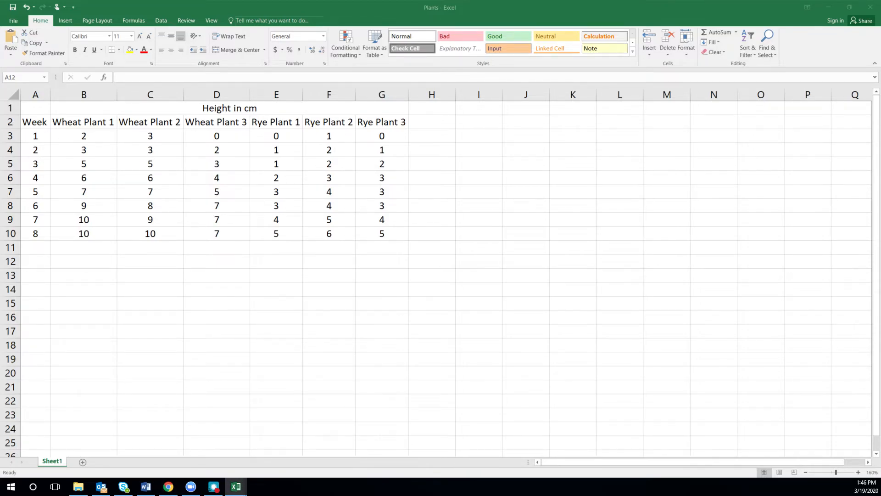
click(41, 125)
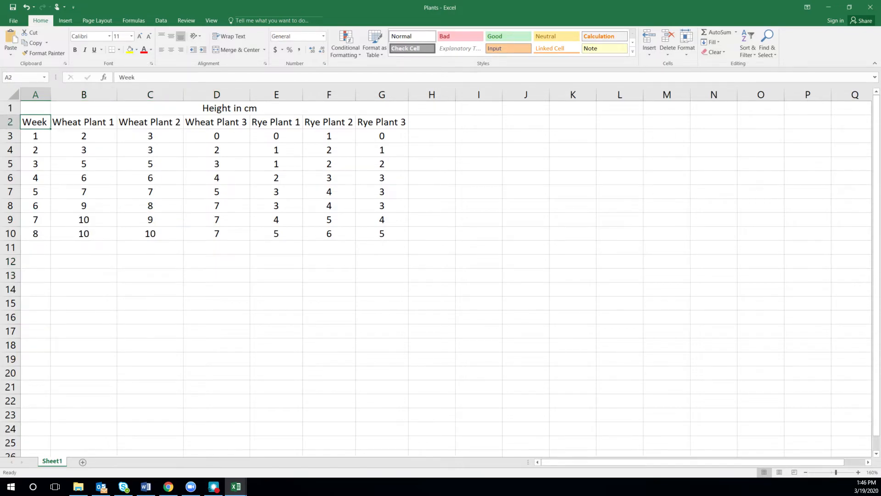
mouse_move(44, 122)
mouse_down()
mouse_move(215, 122)
mouse_move(212, 242)
mouse_up()
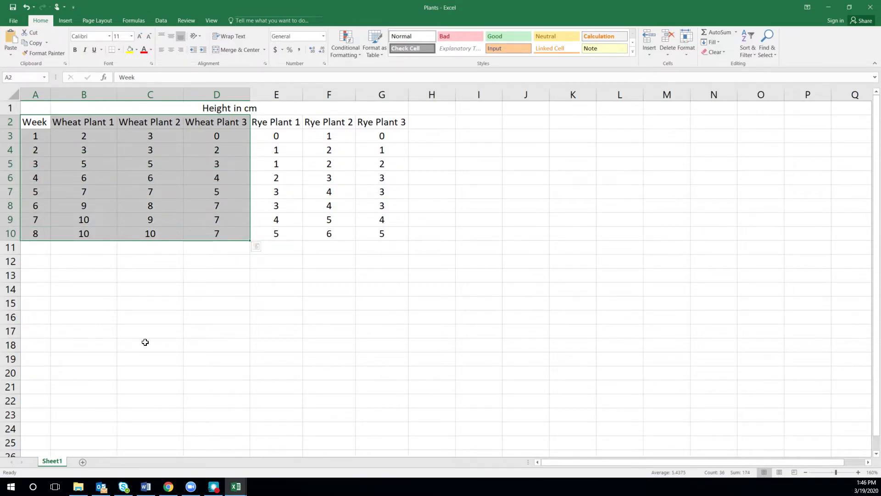
click(168, 487)
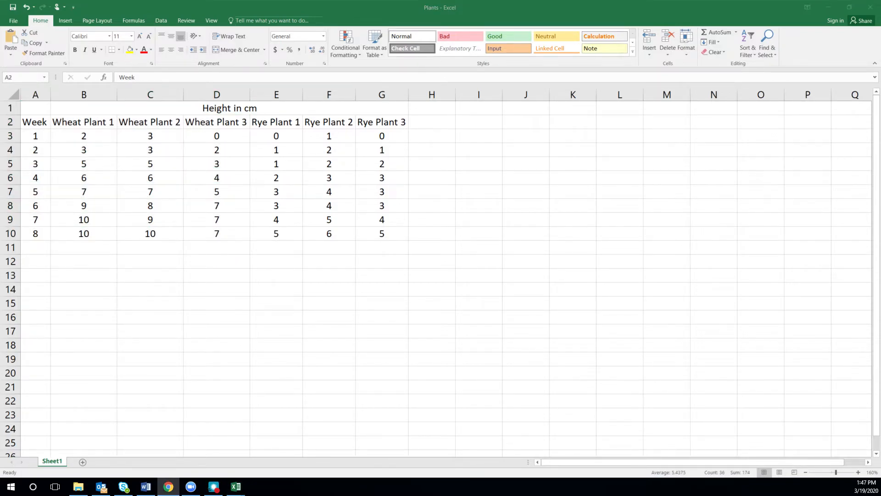
key(alt+Tab)
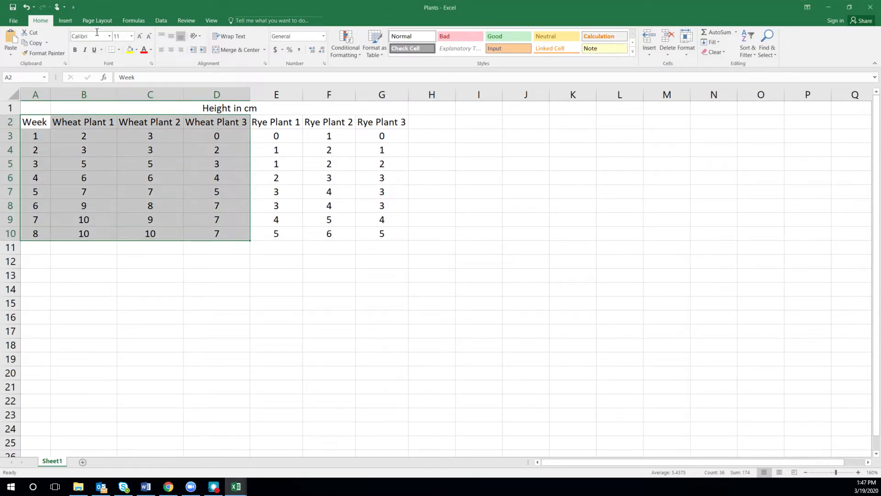
click(65, 21)
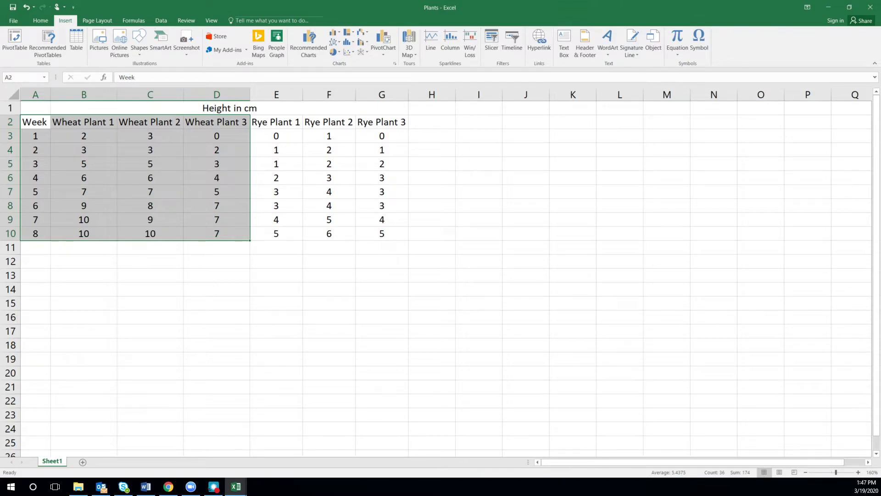
click(347, 52)
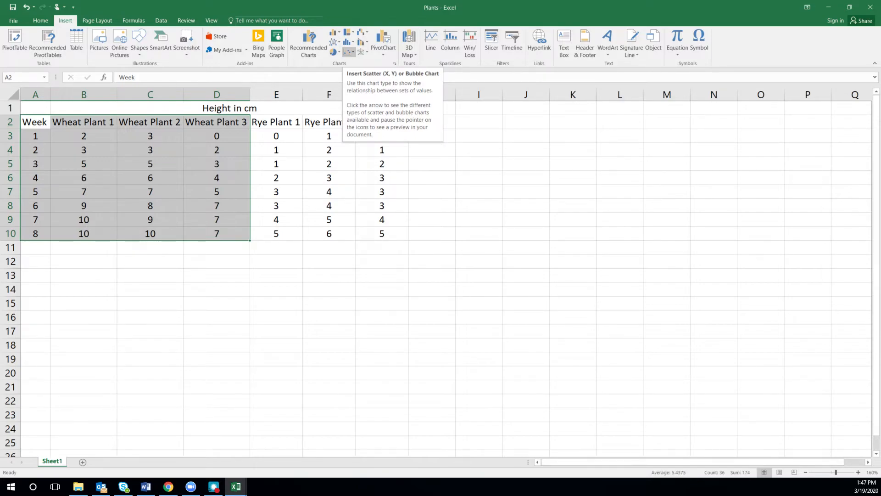
click(349, 52)
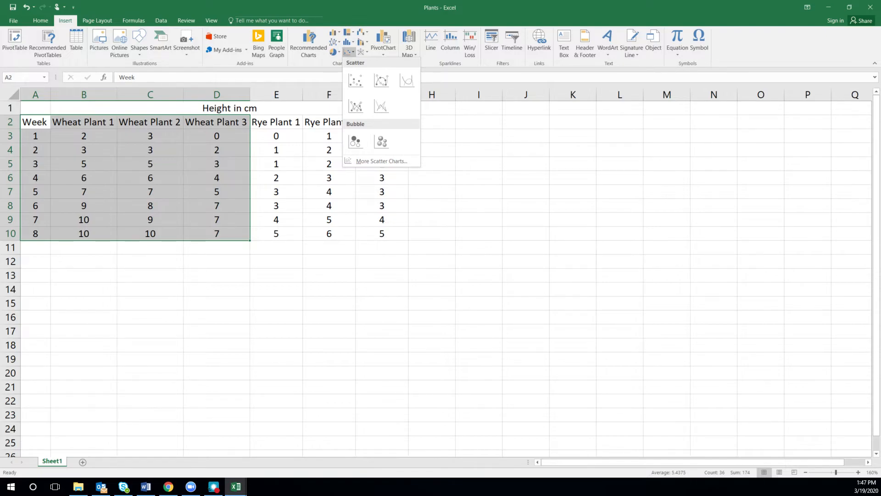
click(356, 80)
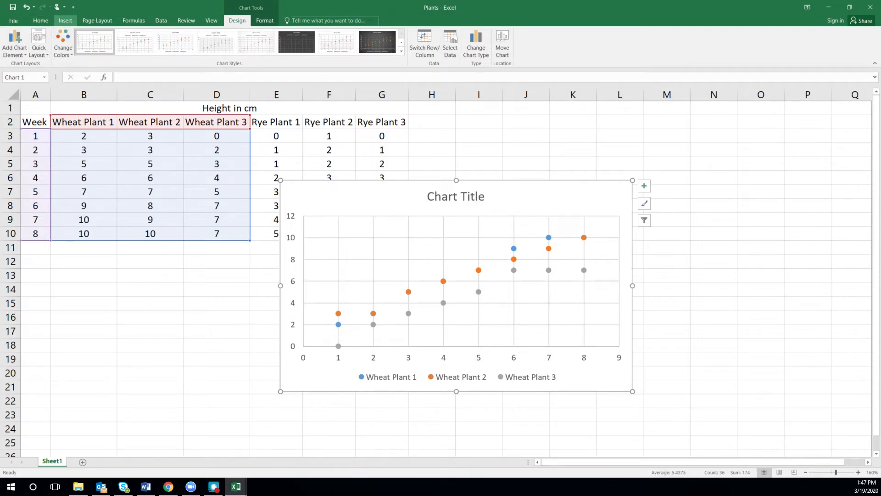
Reapply the markers-only Scatter type to the wheat plant chart.
click(68, 23)
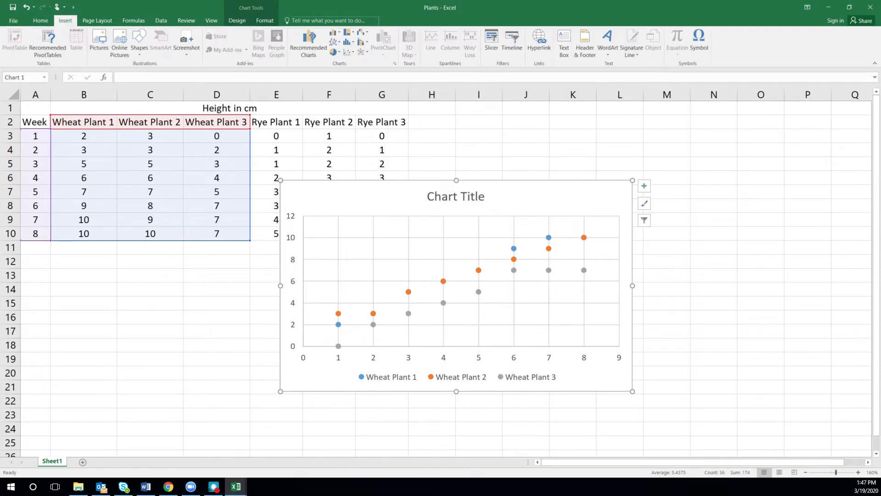
click(349, 52)
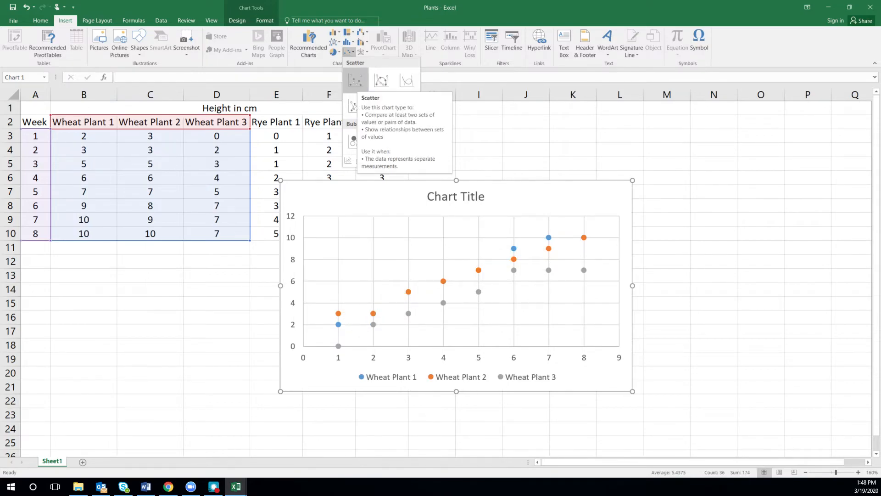
click(355, 80)
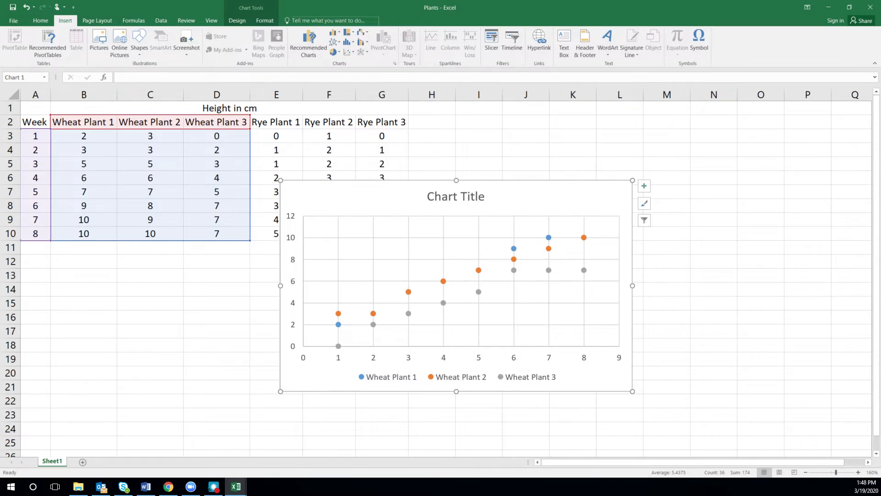
key(alt+Tab)
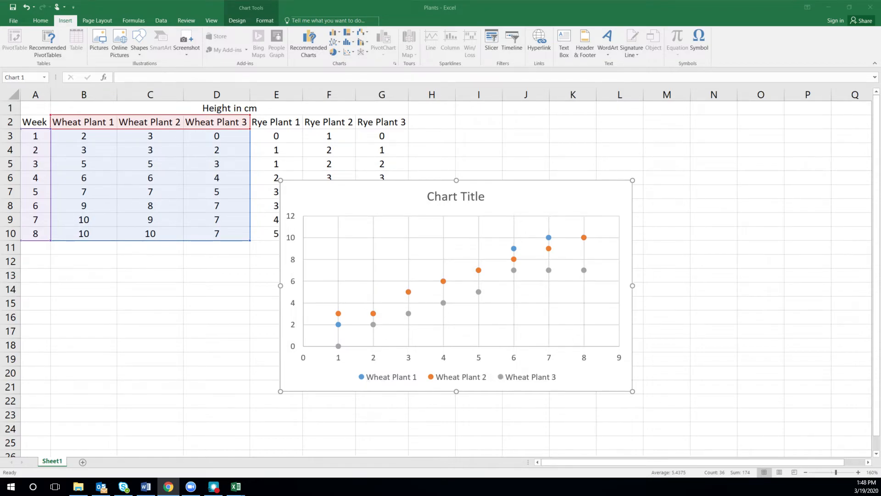
click(707, 222)
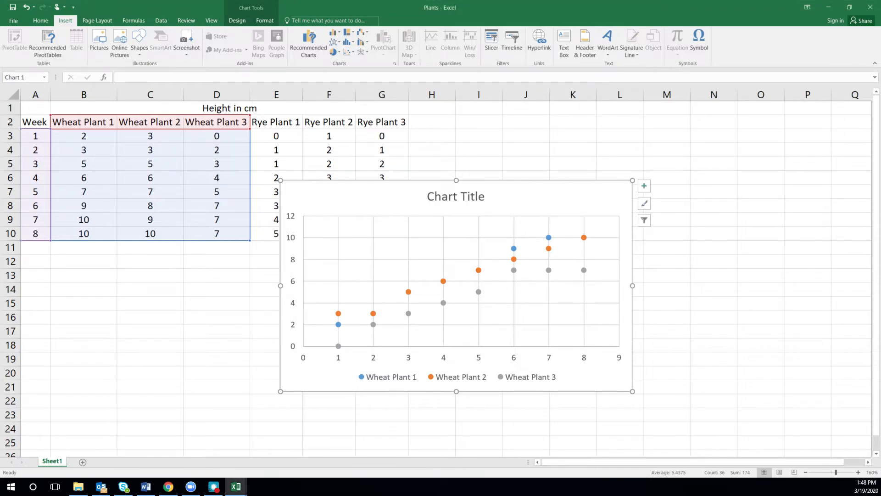
double_click(520, 196)
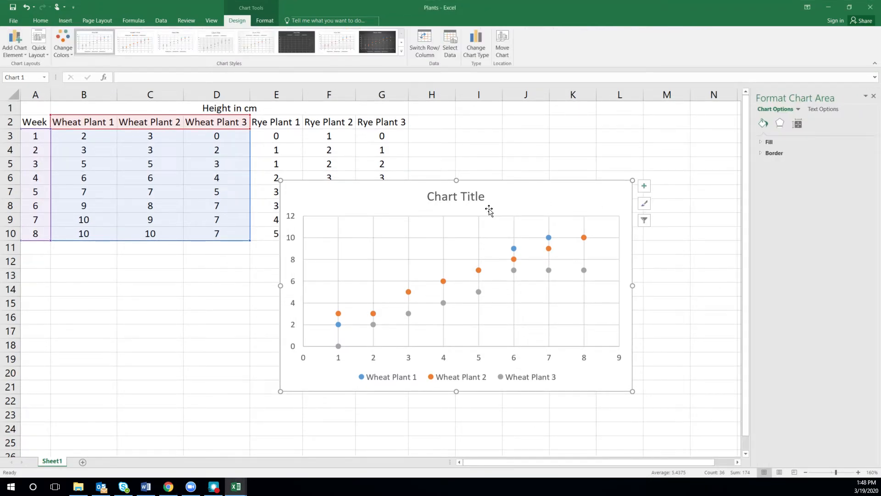
click(620, 138)
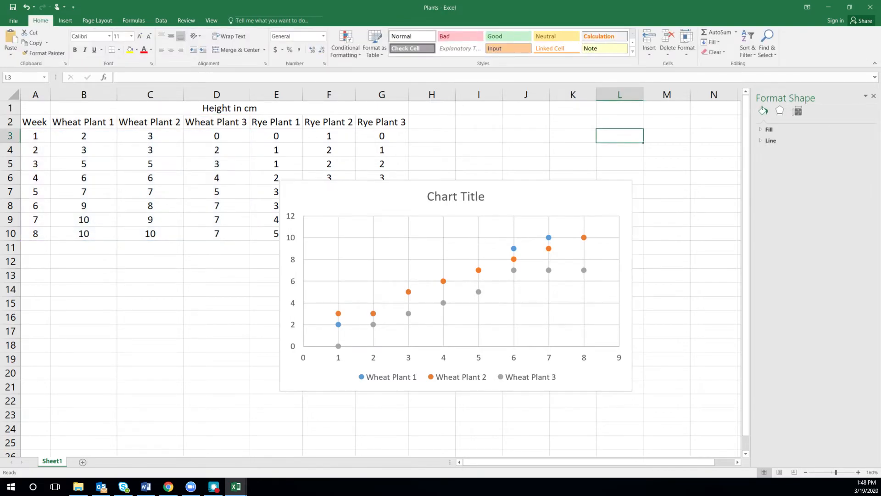
click(873, 96)
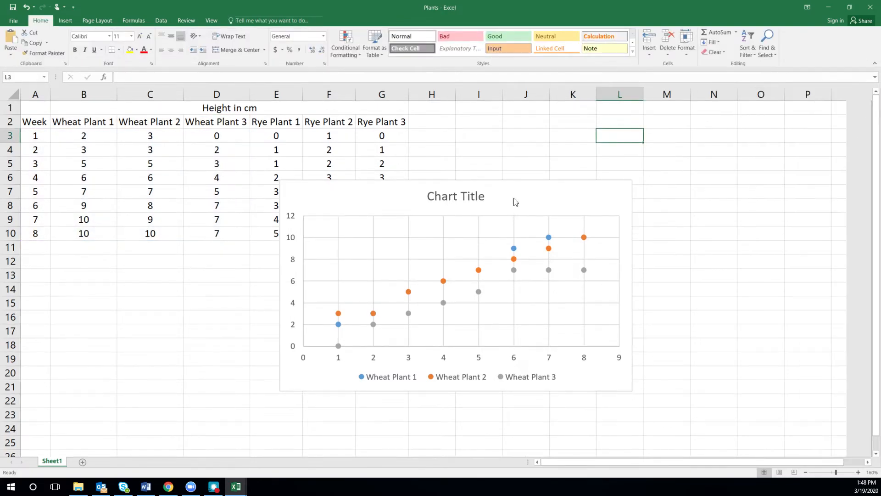
Add a primary horizontal axis title reading "Time (weeks)" to the wheat plant scatter chart.
double_click(537, 202)
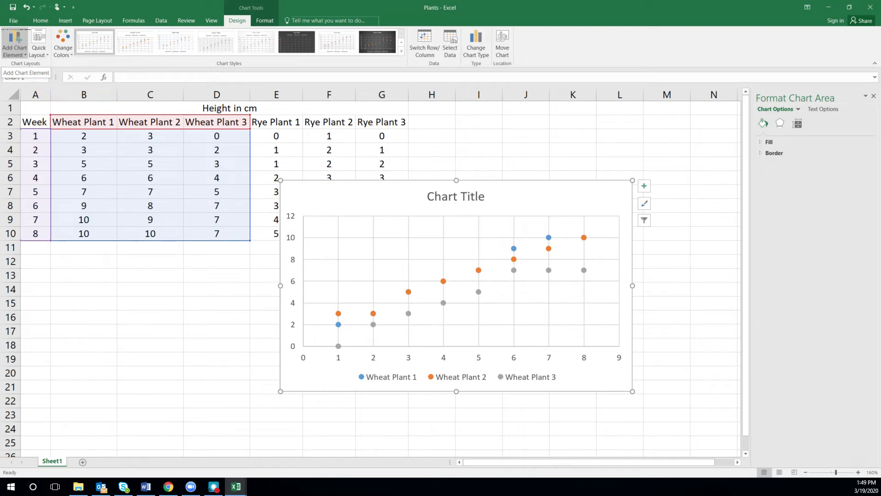
click(15, 42)
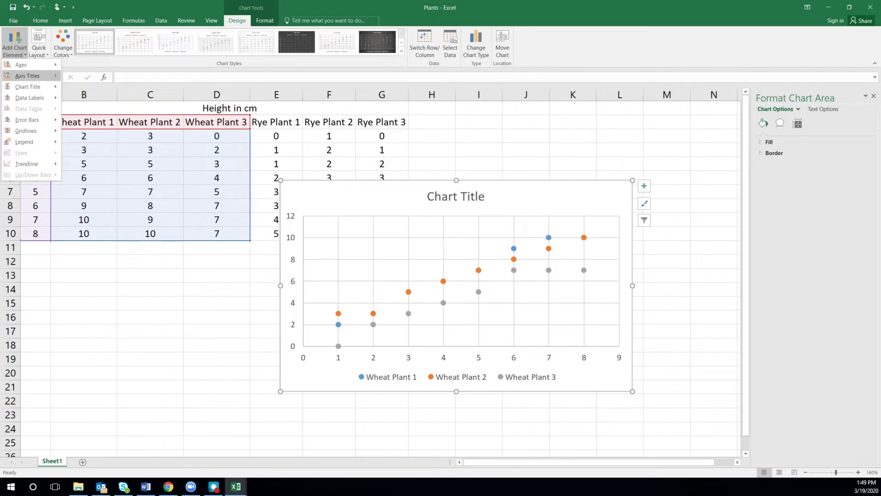
mouse_move(27, 76)
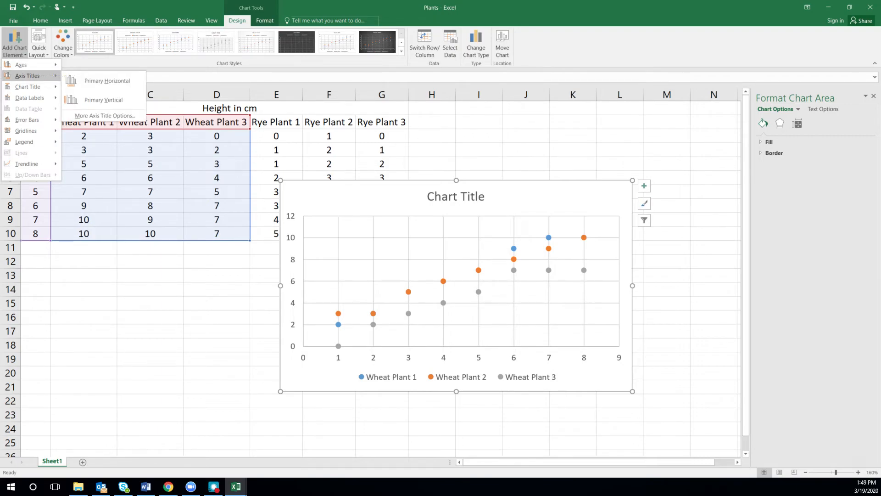
click(107, 80)
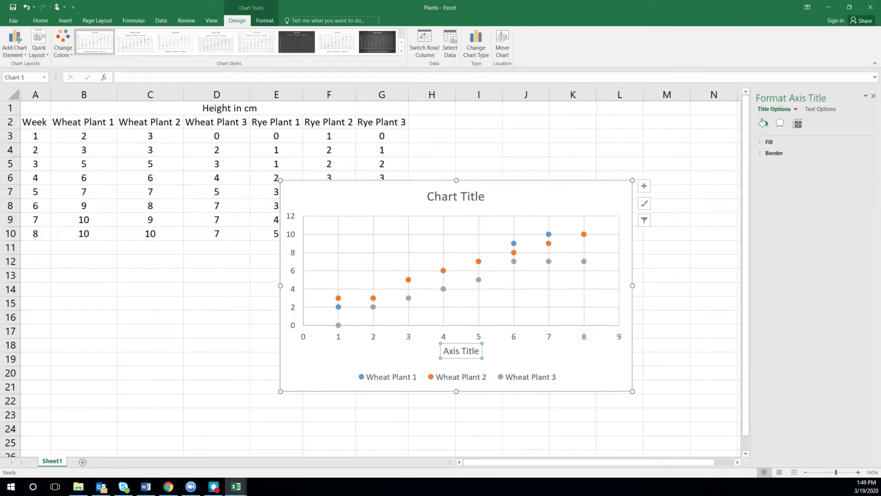
text(Time ()
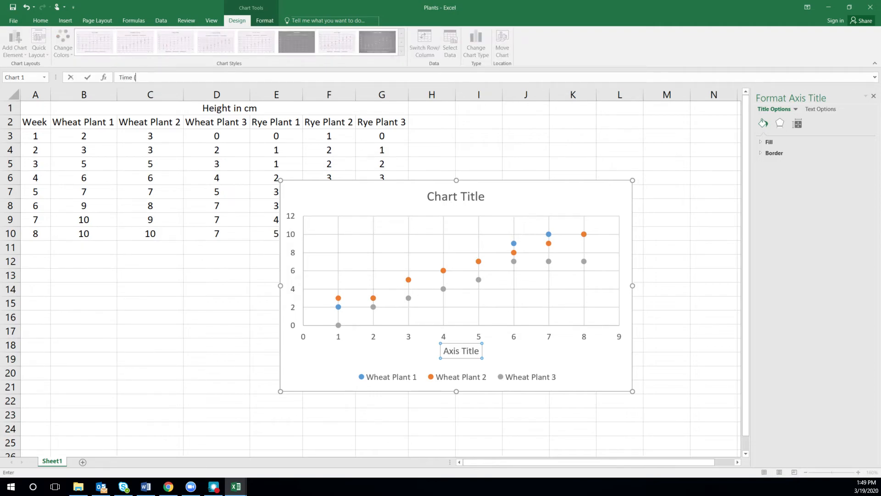
text(weeks))
key(Return)
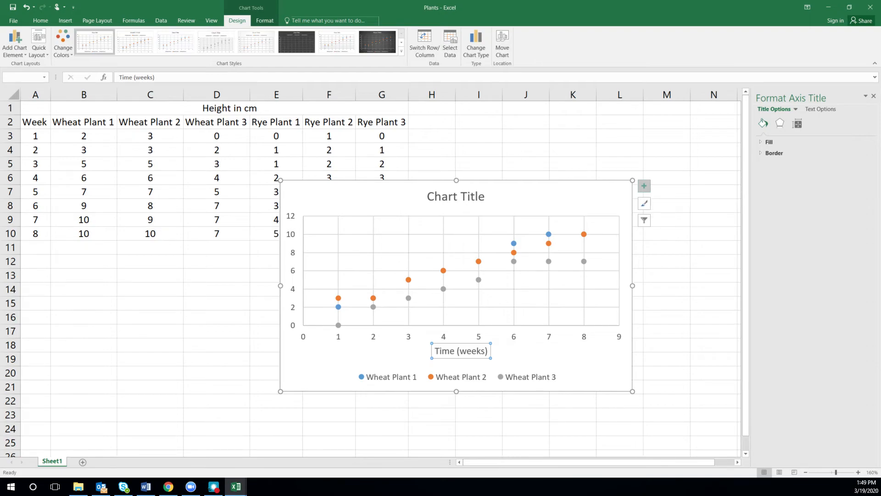
click(643, 185)
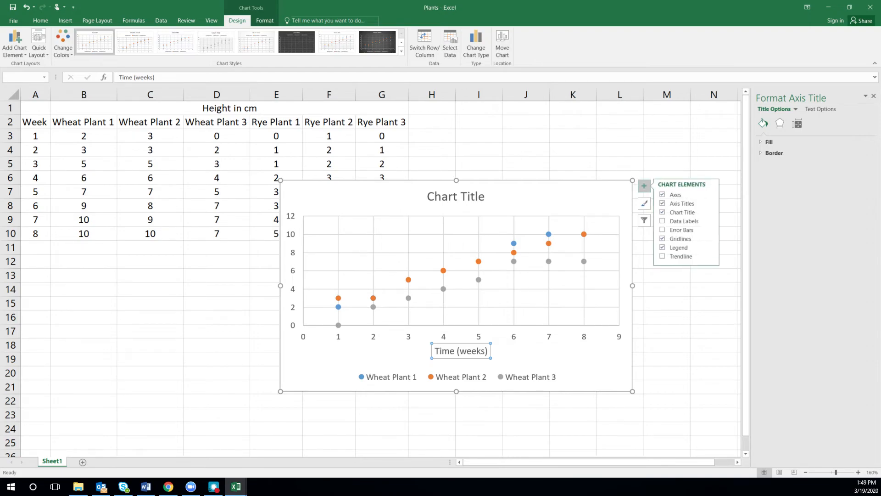
click(674, 205)
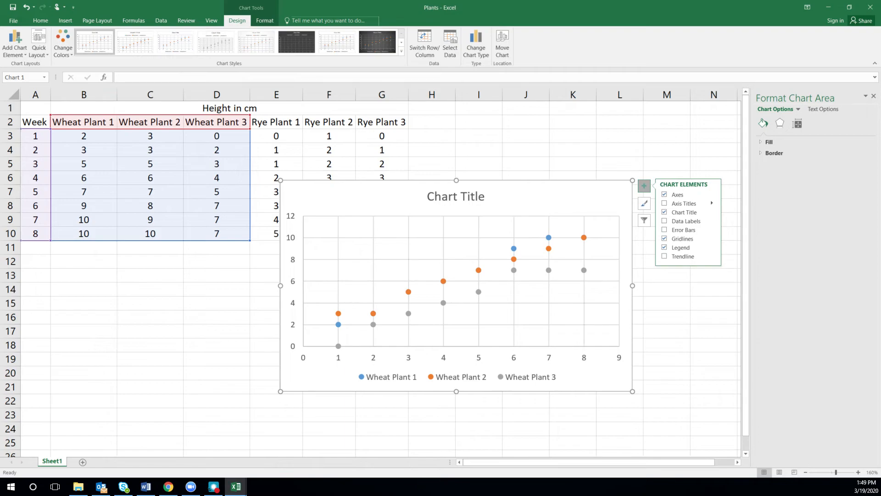
click(712, 203)
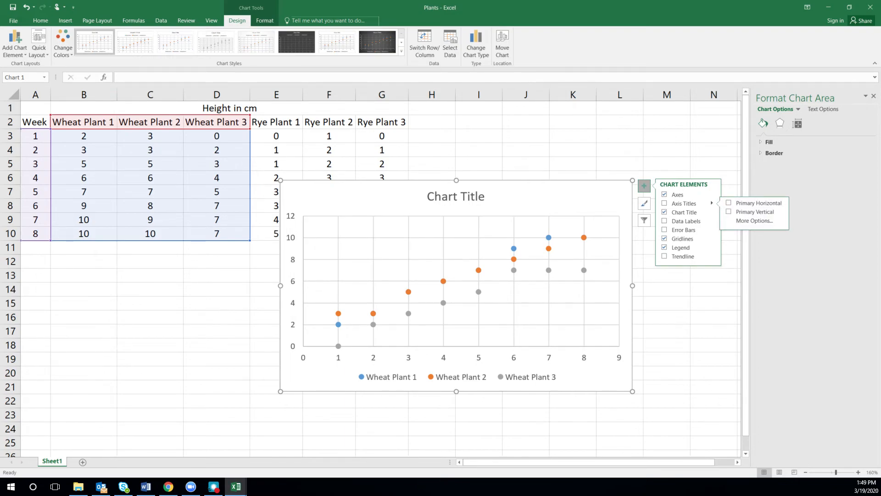
click(713, 317)
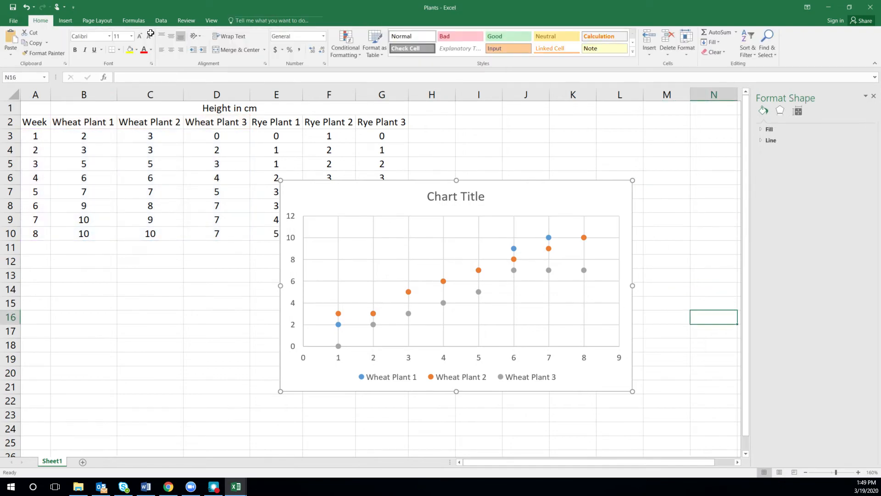
click(26, 7)
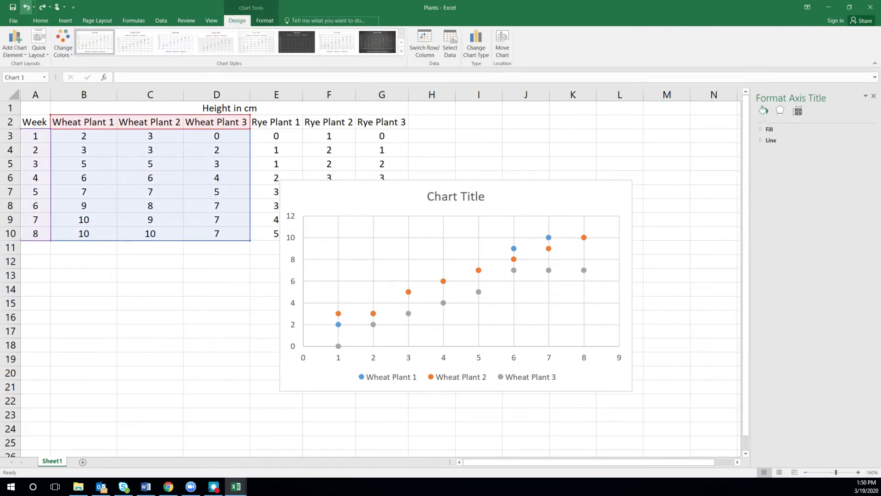
click(26, 7)
click(42, 7)
Add a primary vertical axis title to the wheat plant scatter chart.
click(644, 186)
mouse_move(681, 204)
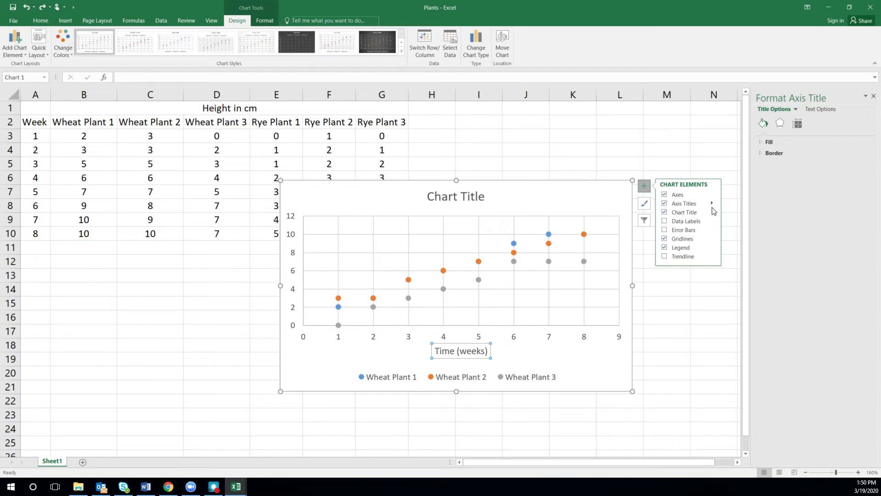
click(711, 203)
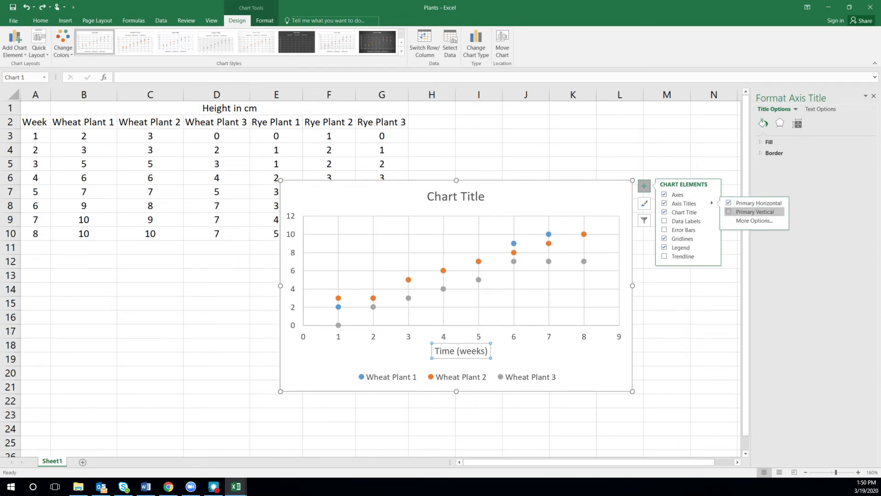
click(754, 211)
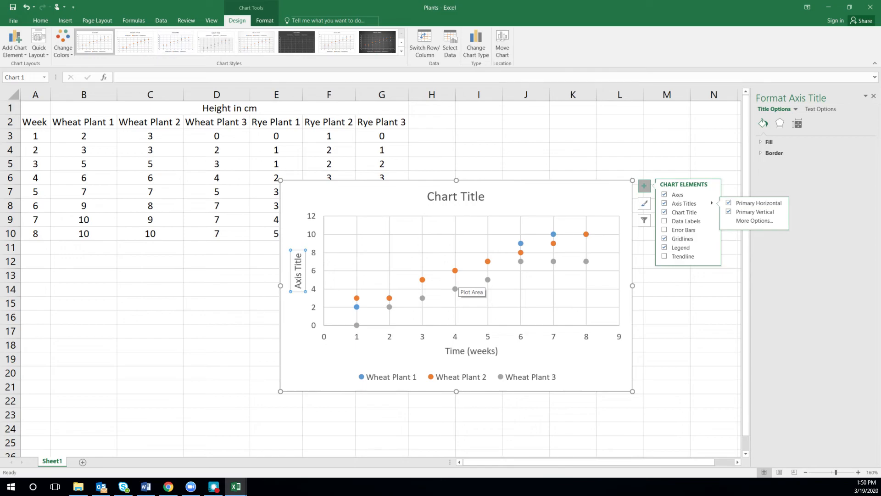
Set the wheat plant chart's vertical axis title to "Height (cm)".
text(H)
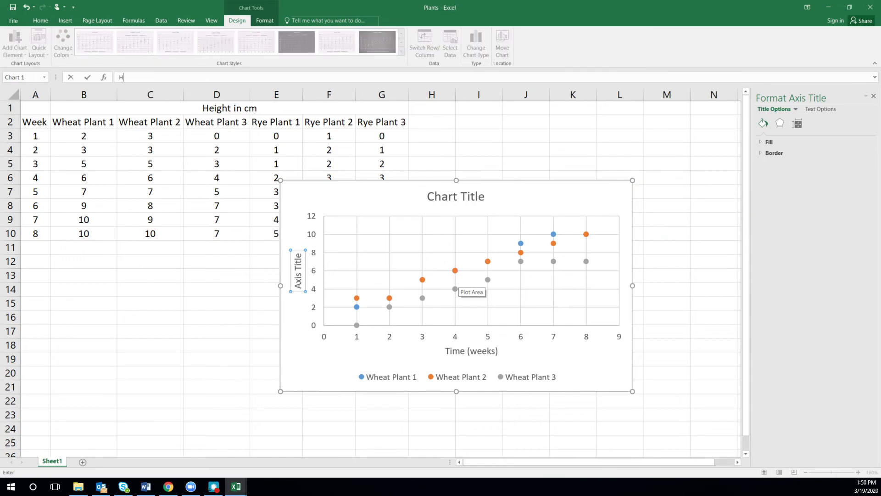
text(eight (cm))
key(Return)
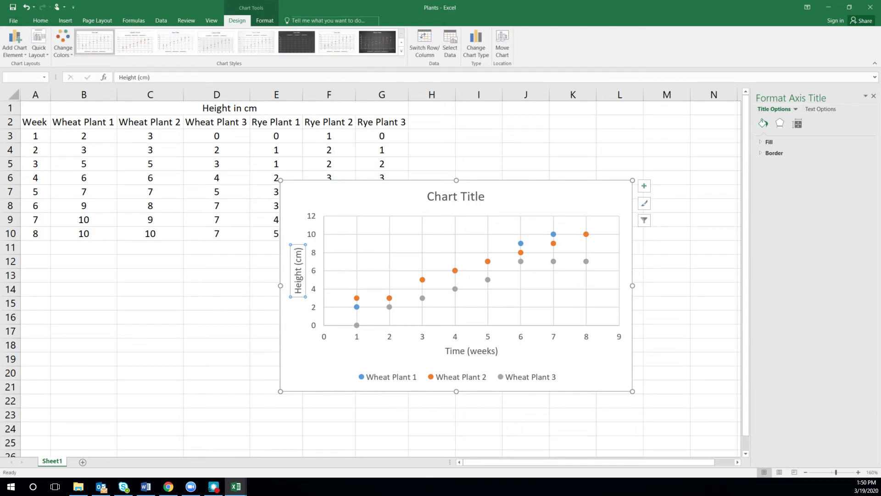
Replace the placeholder chart title with "Height of Wheat Plant by Week".
click(479, 198)
click(485, 196)
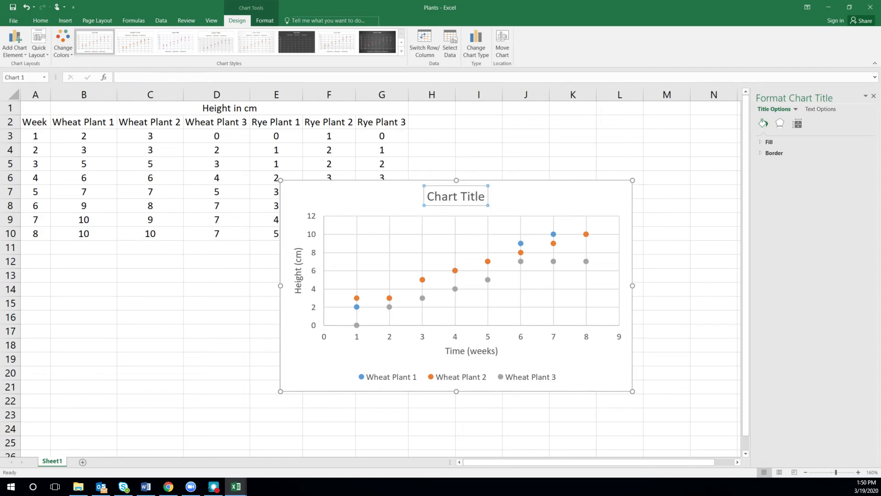
key(BackSpace)
key(BackSpace)
key(BackSpace)
key(BackSpace)
key(BackSpace)
key(BackSpace)
key(BackSpace)
key(BackSpace)
key(BackSpace)
key(BackSpace)
key(BackSpace)
text(Height o)
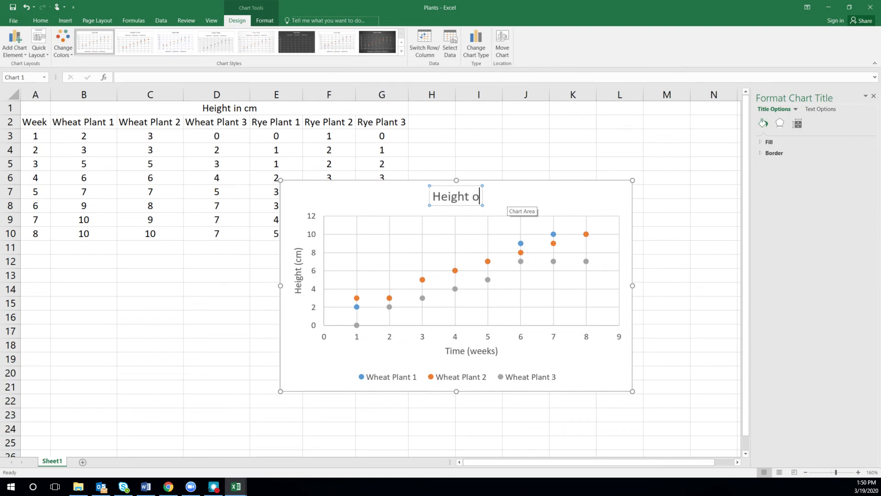
text(f Whe)
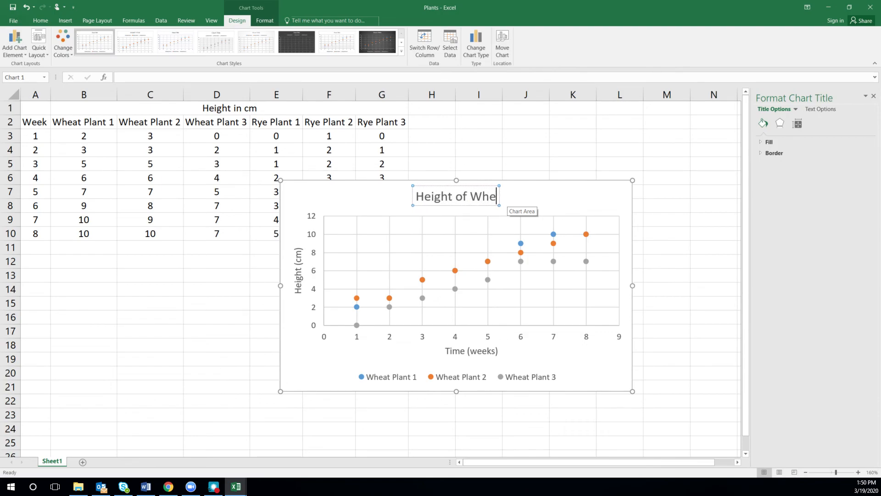
text(at Plant )
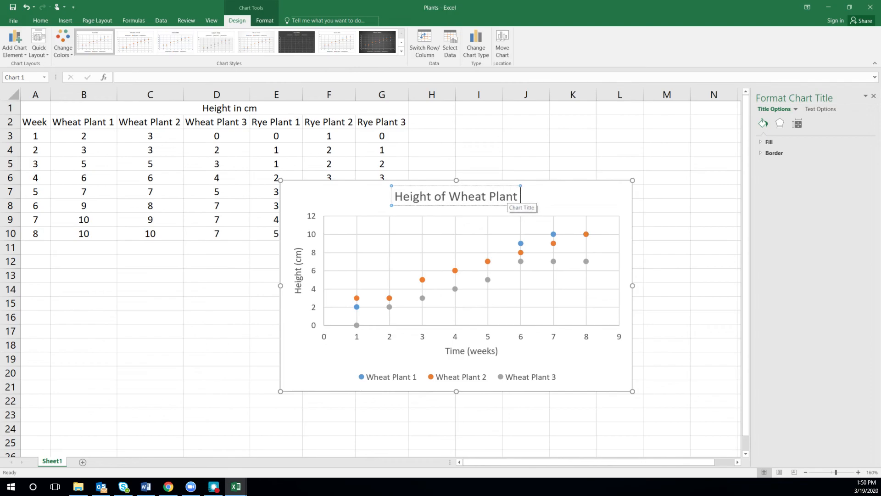
text(by W)
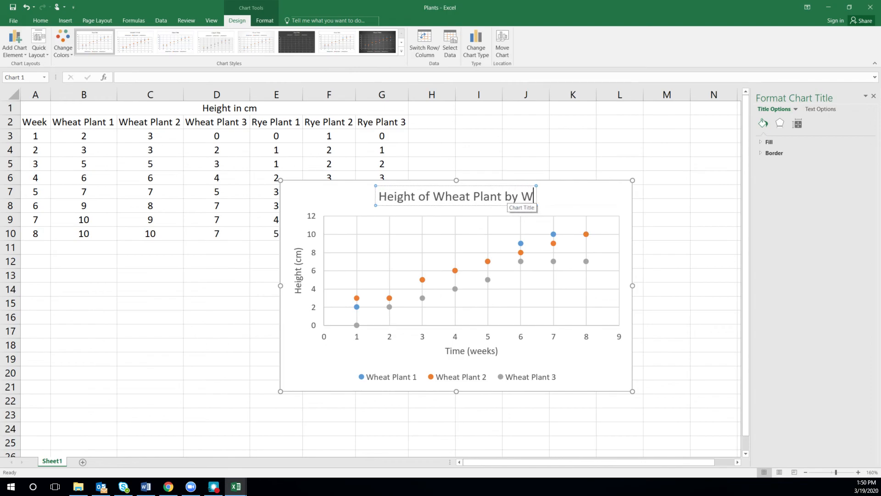
text(eek)
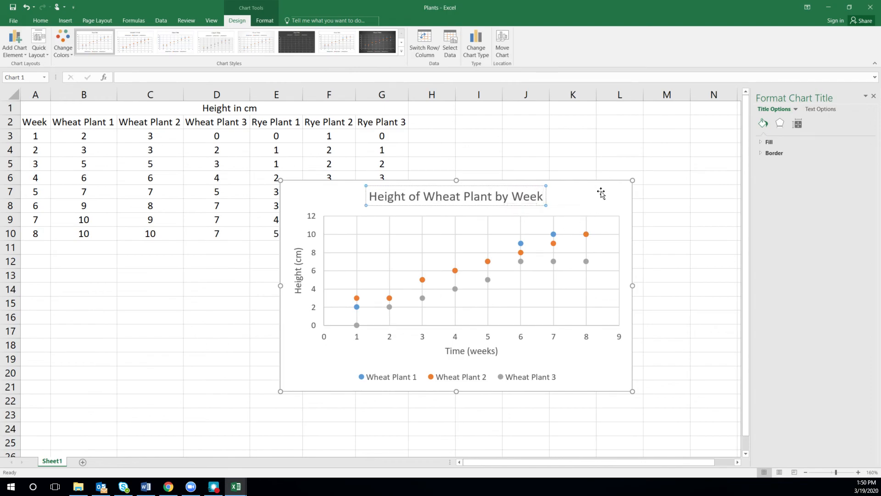
click(709, 221)
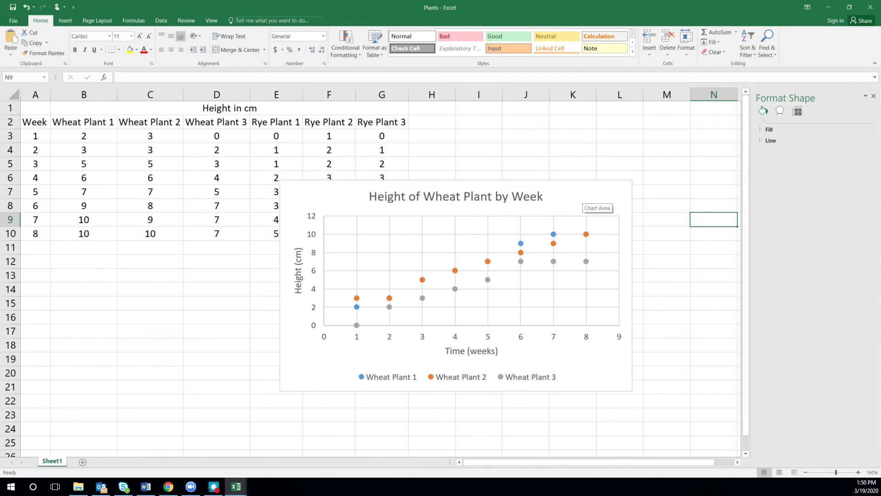
Set the wheat plant chart area's border to No line and close the chart area formatting options.
click(586, 200)
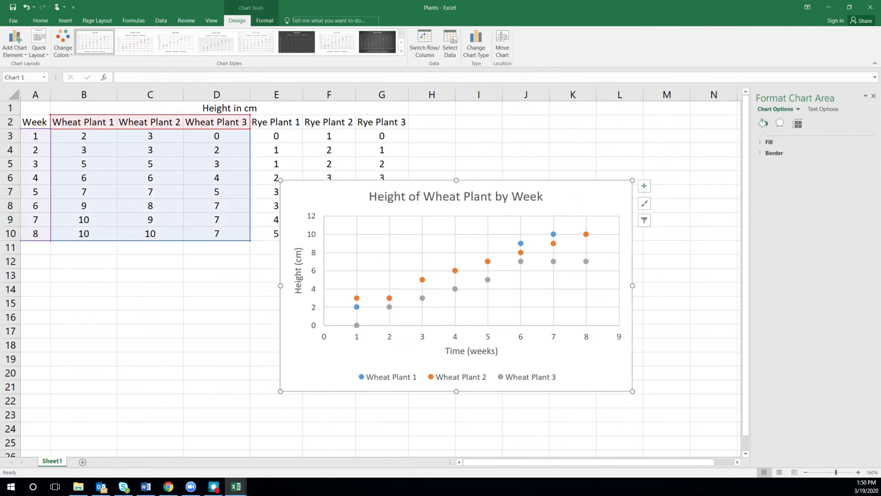
click(775, 154)
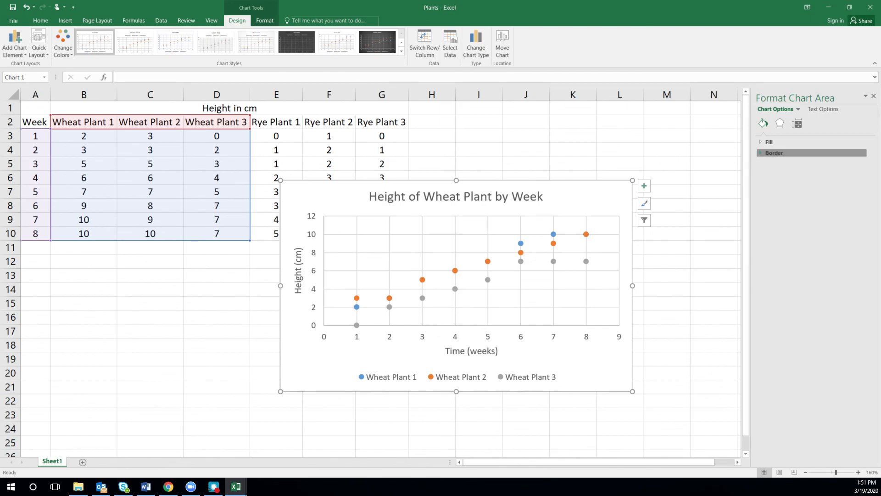
click(780, 166)
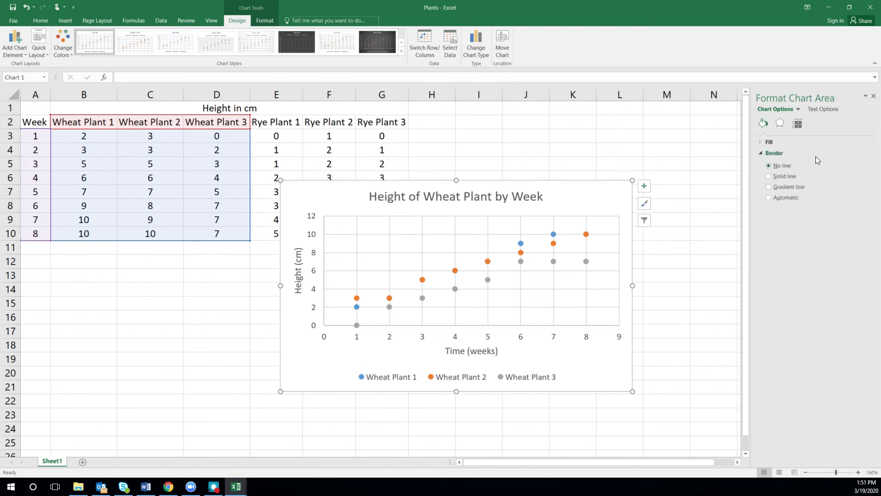
click(705, 207)
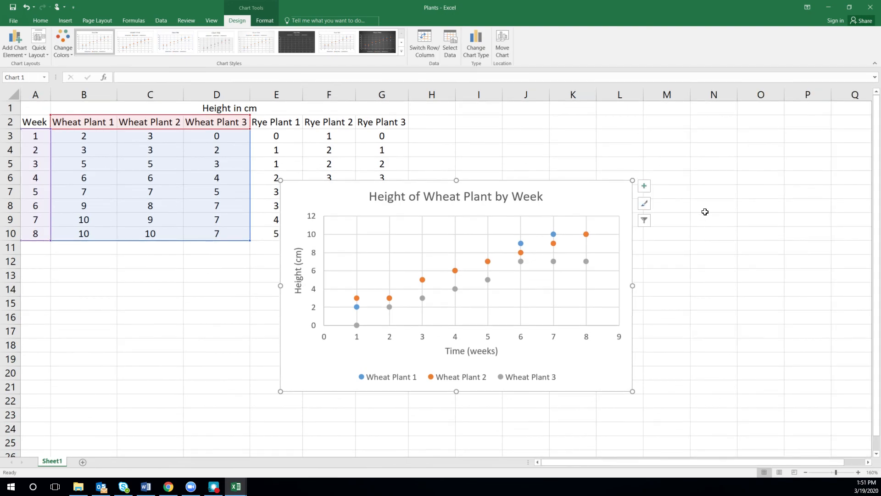